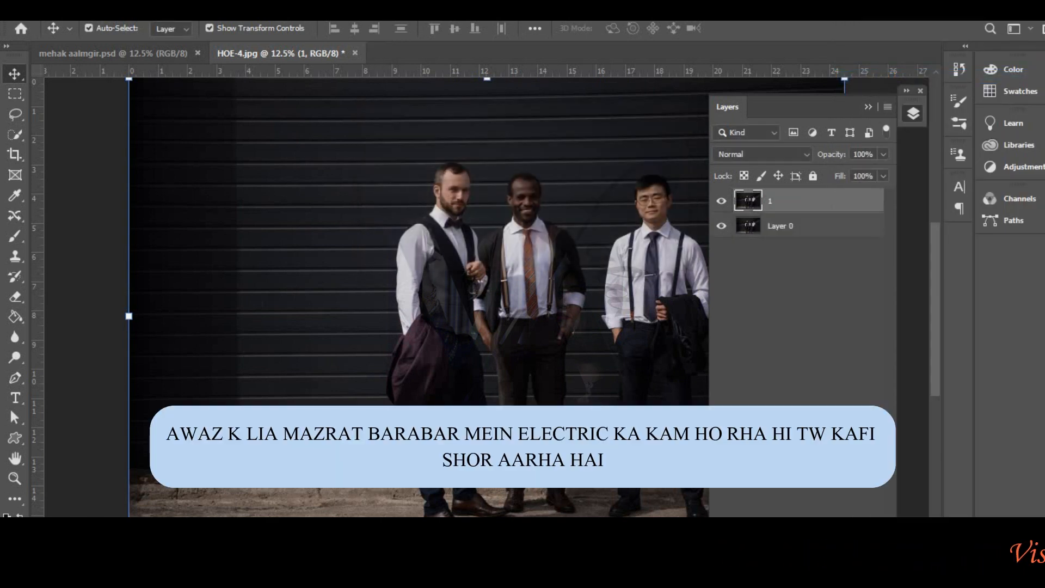
Hide and lock Layer 0, make layer 1 the working layer, and collapse the Layers panel.
key(alt+[)
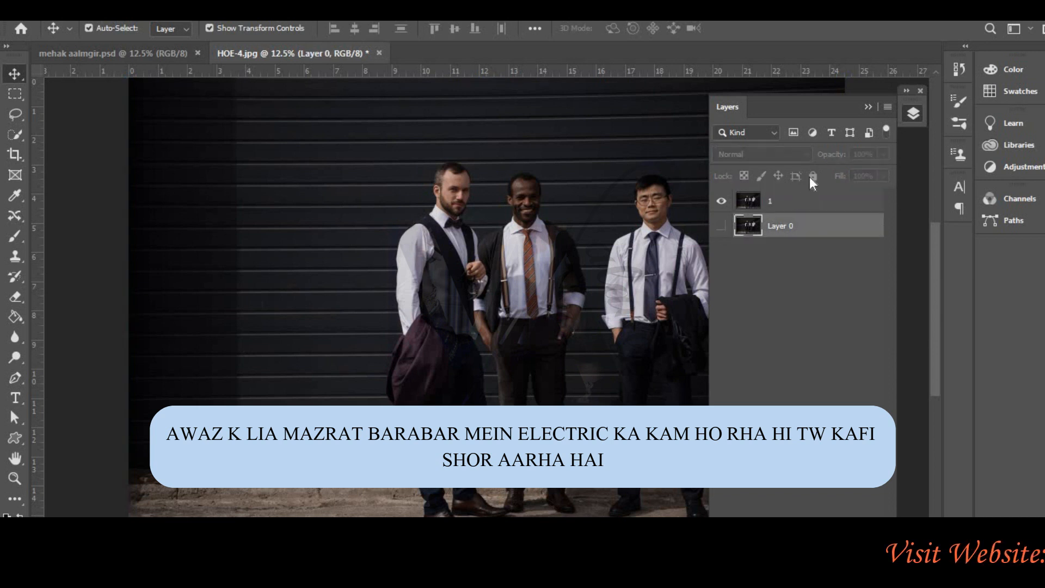
click(722, 226)
click(812, 176)
key(alt+])
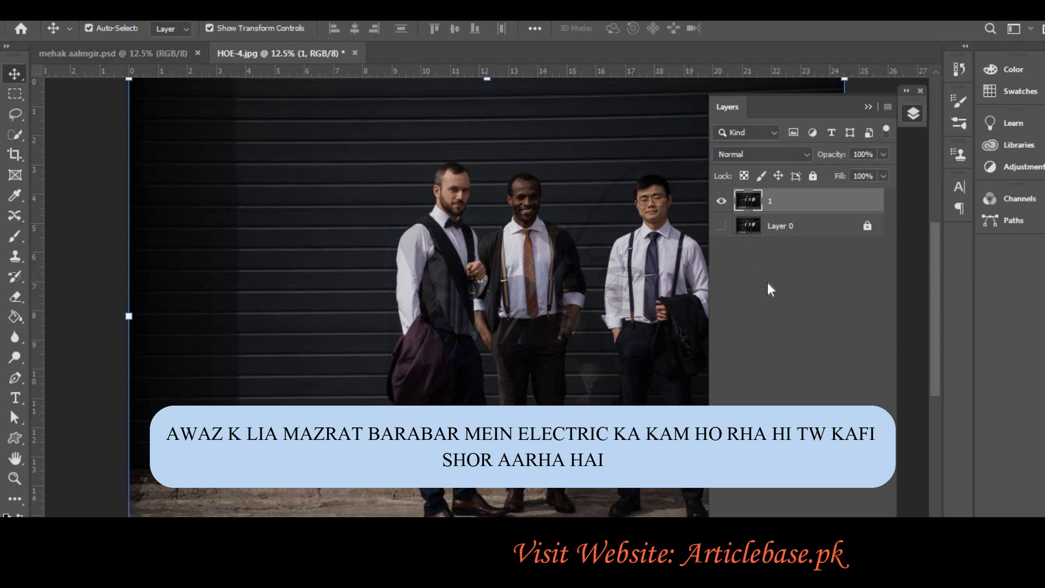
click(868, 107)
click(866, 216)
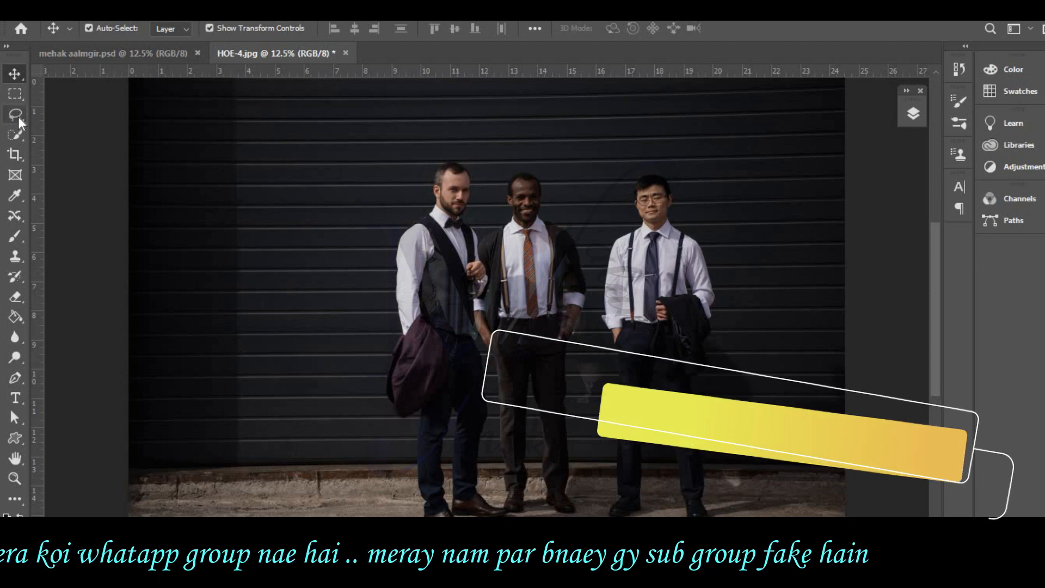
drag(22, 118, 93, 120)
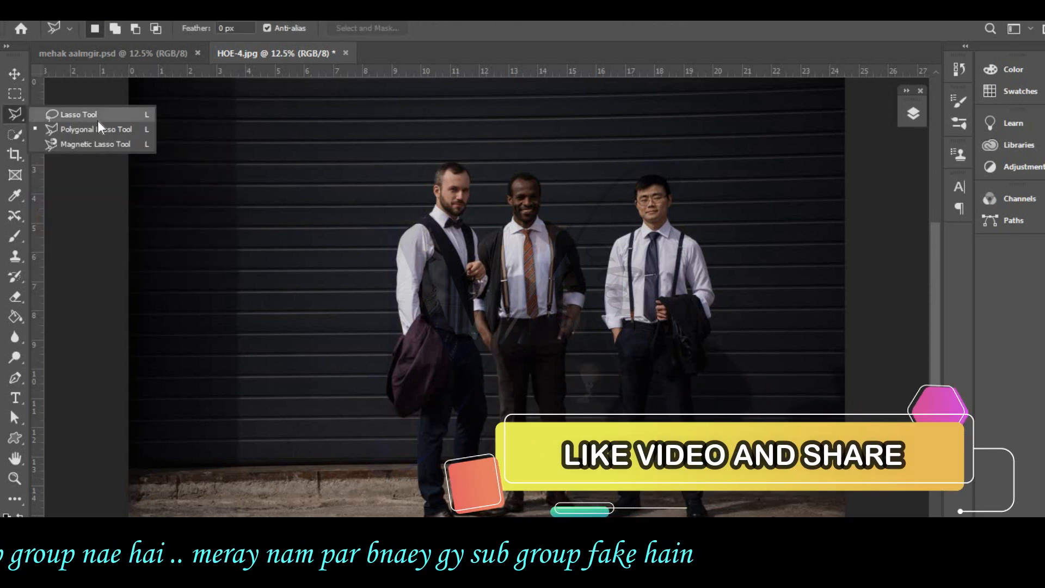
click(122, 118)
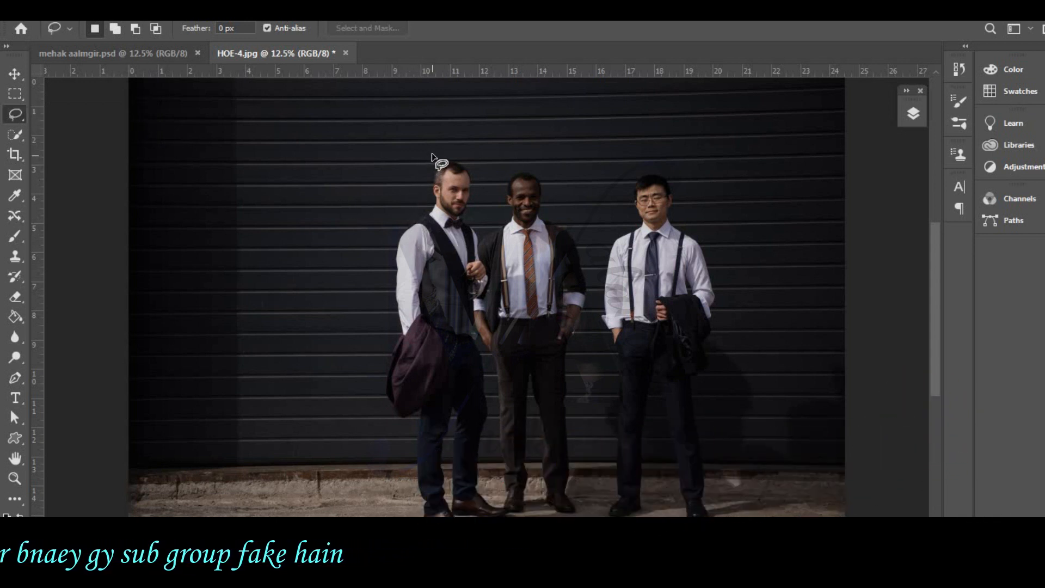
drag(432, 155, 418, 184)
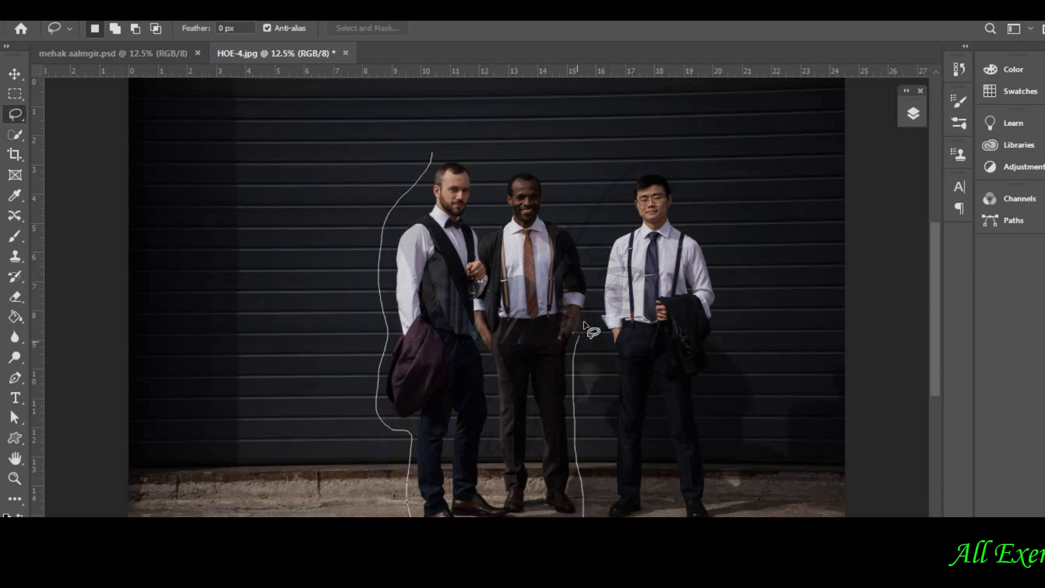
mouse_move(573, 210)
mouse_down()
mouse_move(540, 165)
mouse_move(498, 174)
mouse_move(434, 155)
mouse_up()
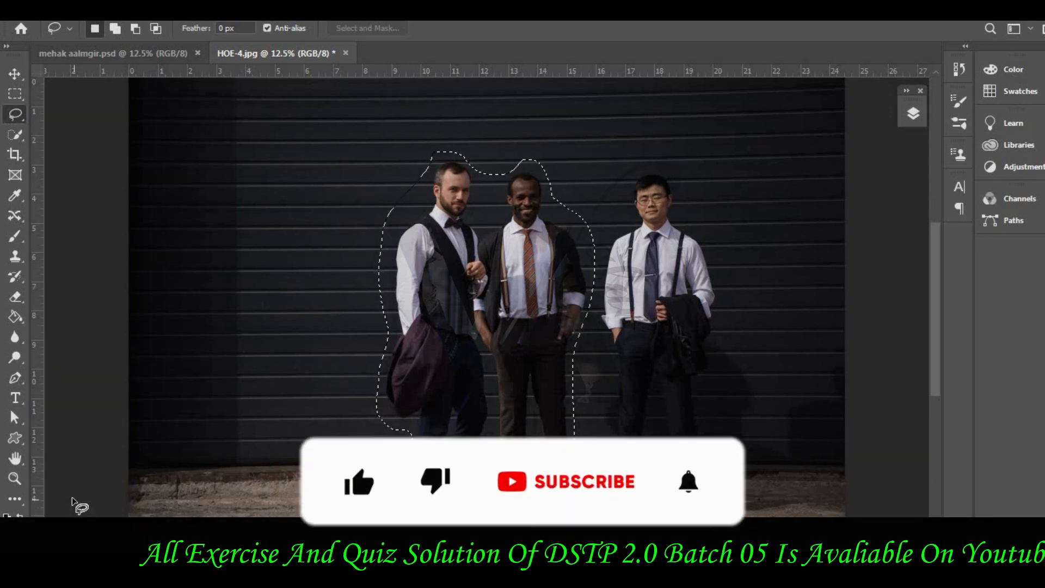
key(alt+e)
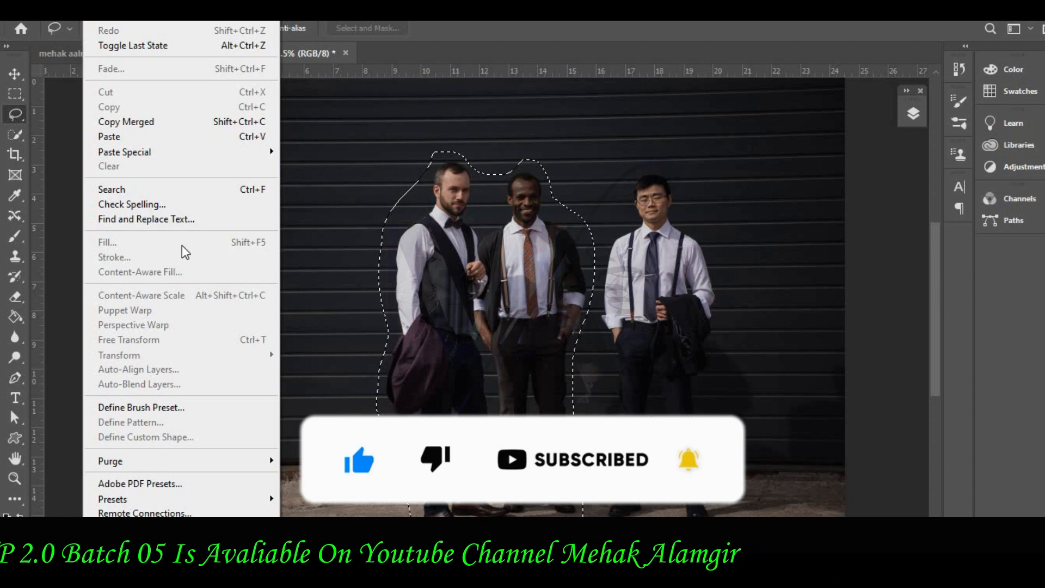
key(Escape)
key(v)
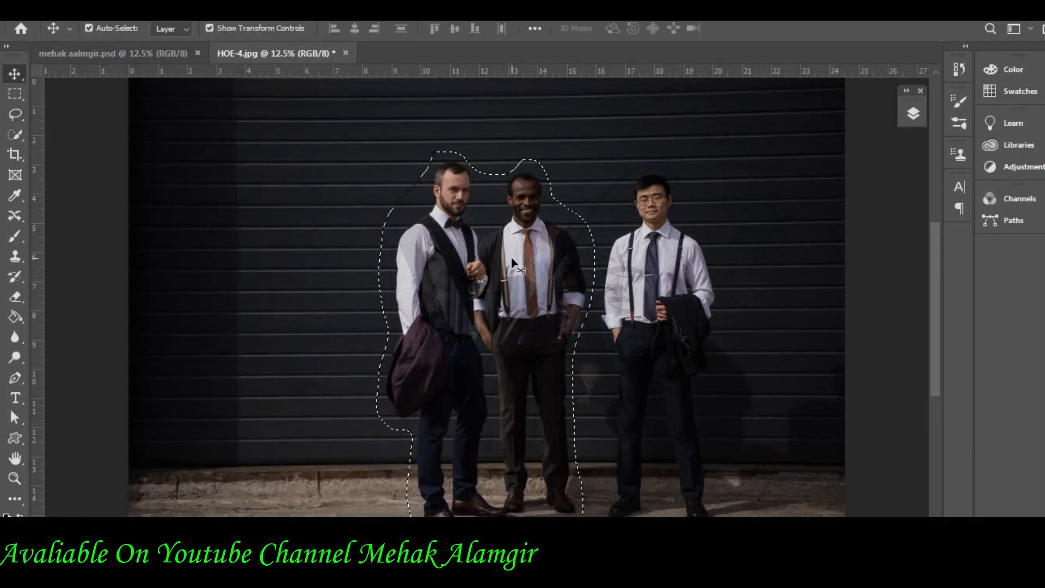
click(11, 120)
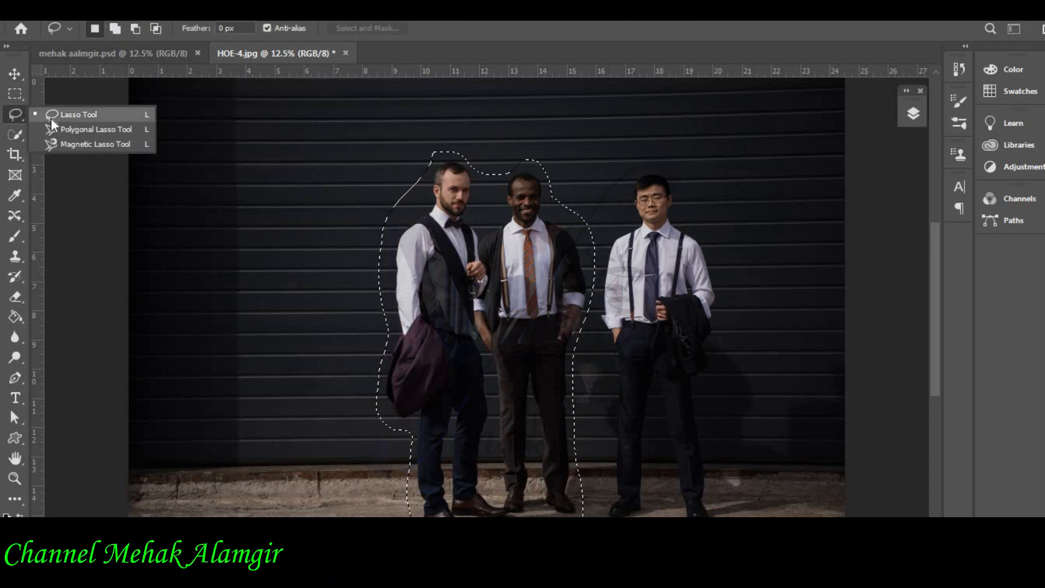
click(534, 300)
click(94, 10)
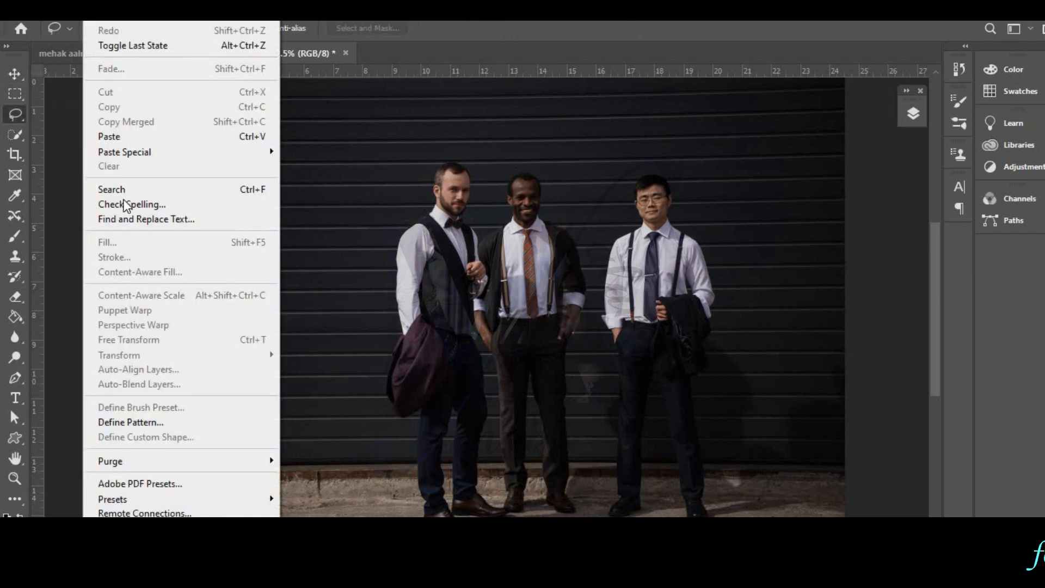
click(456, 239)
click(912, 114)
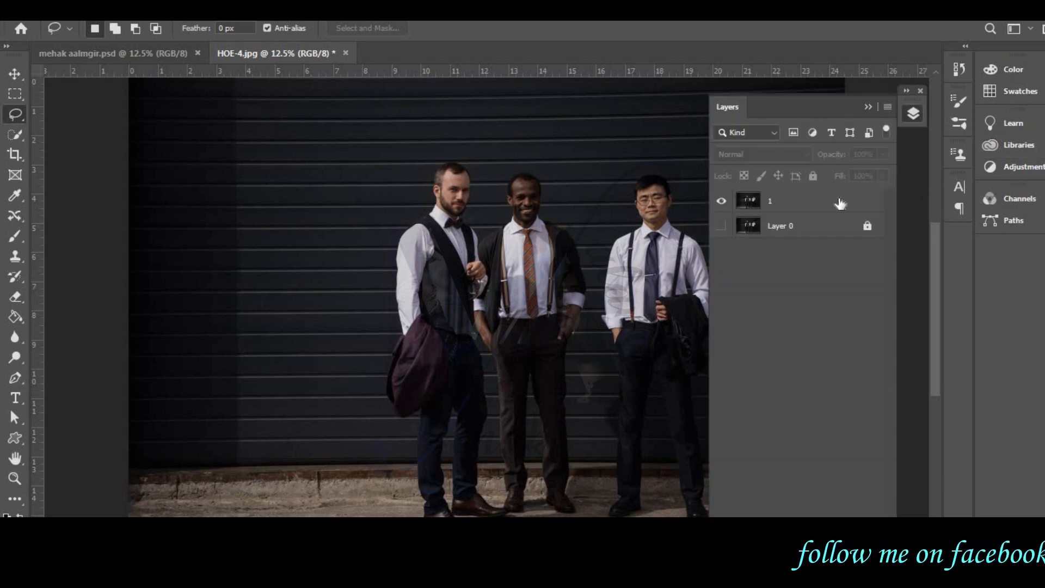
click(840, 204)
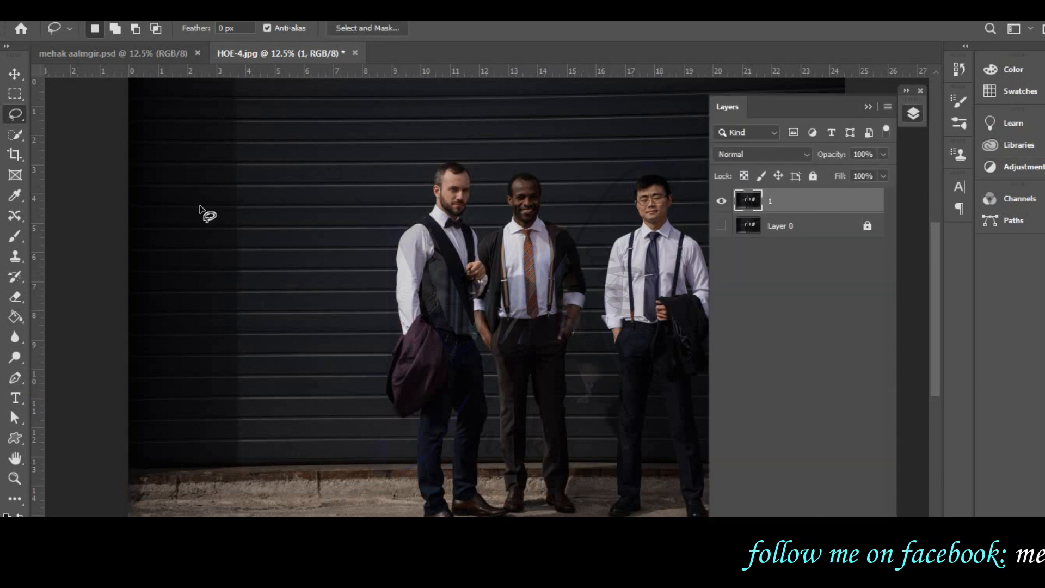
click(867, 108)
Lasso around the two left-hand men and Content-Aware fill the outline at 100% Normal.
mouse_move(425, 154)
mouse_down()
mouse_move(425, 183)
mouse_move(381, 245)
mouse_move(374, 294)
mouse_move(388, 326)
mouse_move(381, 411)
mouse_move(413, 448)
mouse_move(411, 493)
mouse_move(582, 505)
mouse_move(574, 372)
mouse_move(594, 267)
mouse_move(582, 214)
mouse_move(552, 204)
mouse_move(532, 166)
mouse_up()
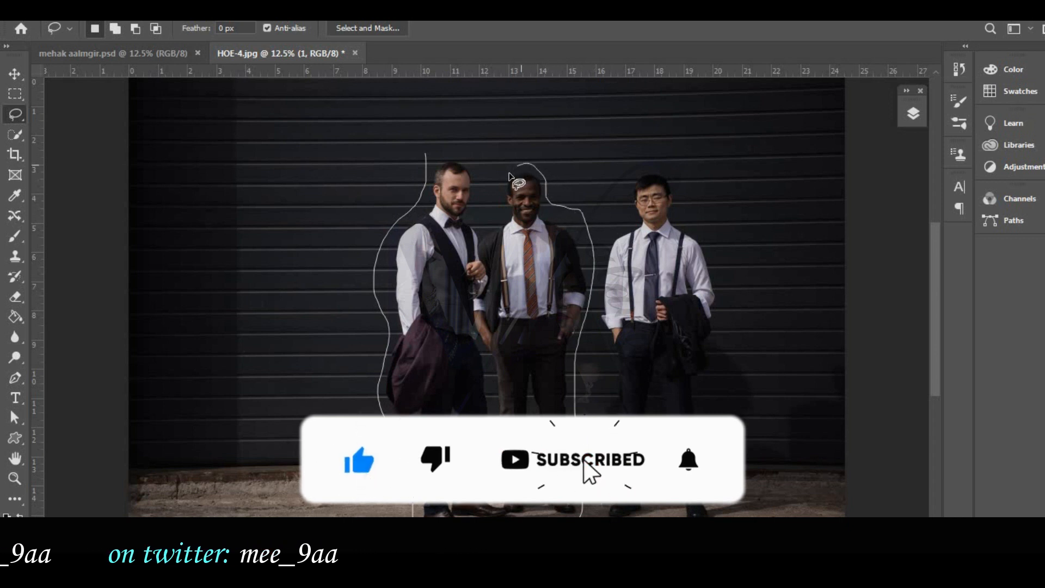
mouse_move(476, 210)
mouse_down()
mouse_move(478, 182)
mouse_move(455, 146)
mouse_move(426, 154)
mouse_up()
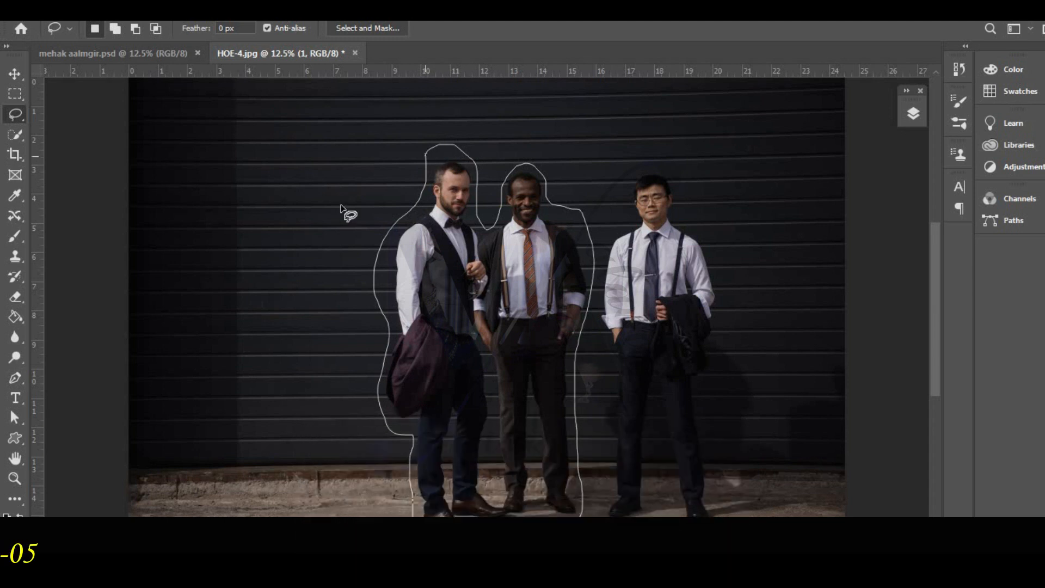
click(107, 22)
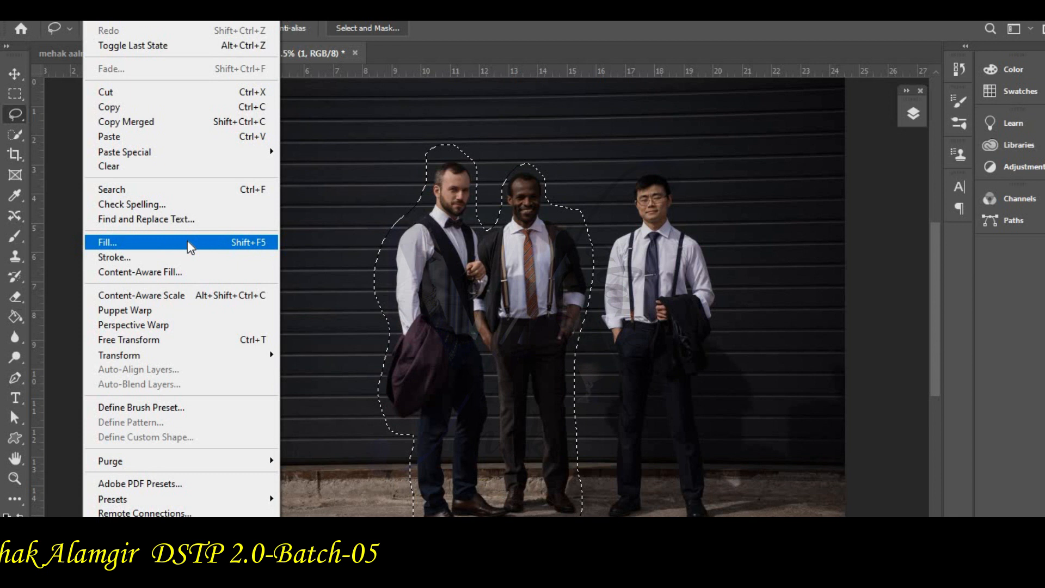
click(188, 246)
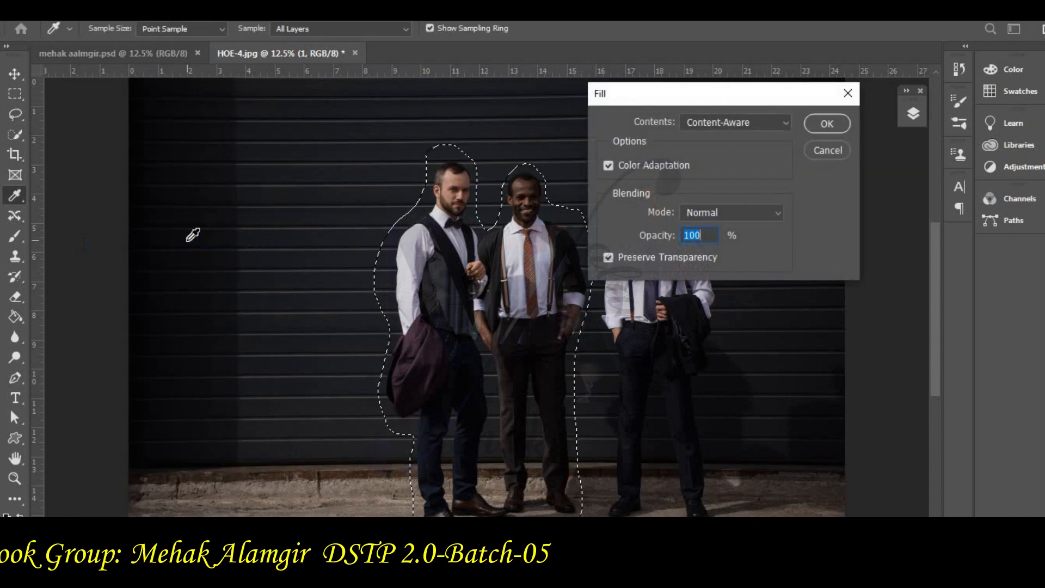
drag(764, 94, 260, 103)
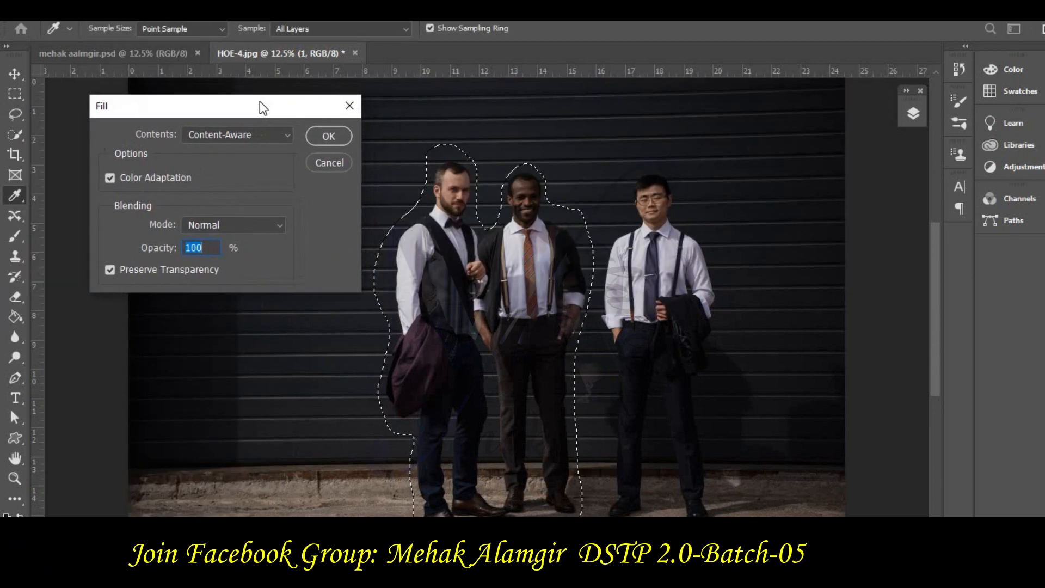
click(286, 138)
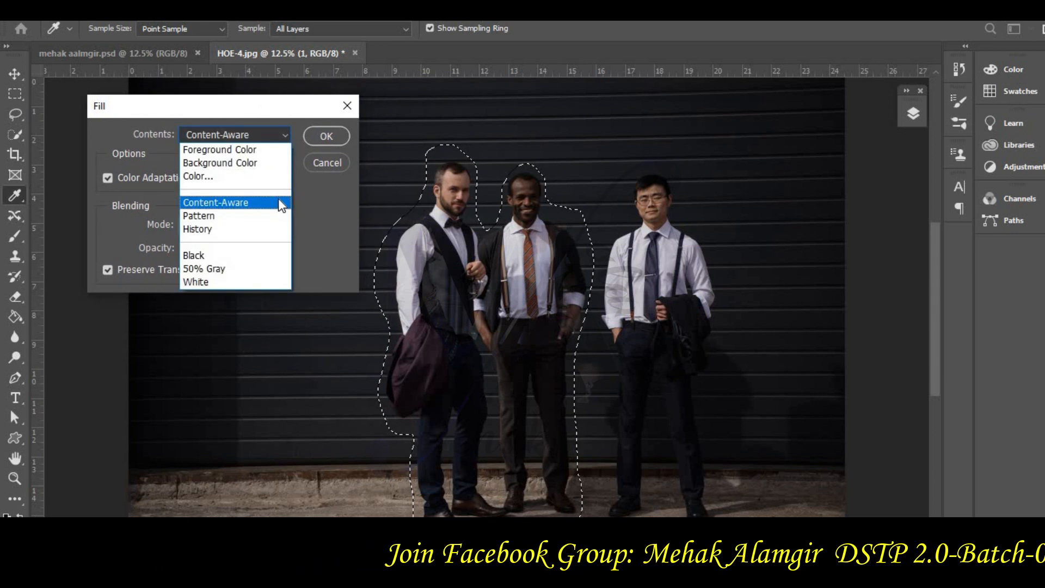
click(278, 201)
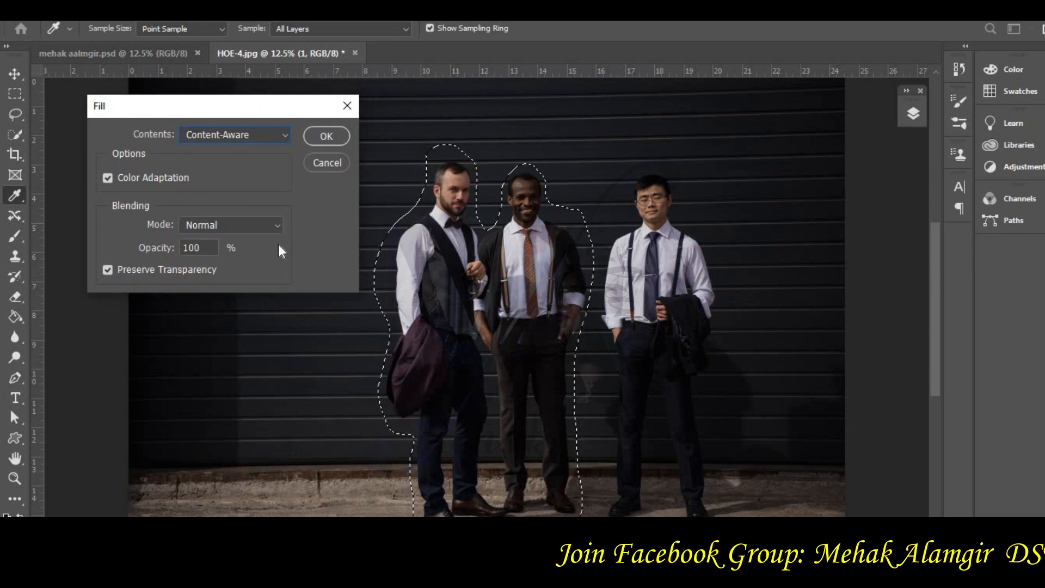
click(342, 140)
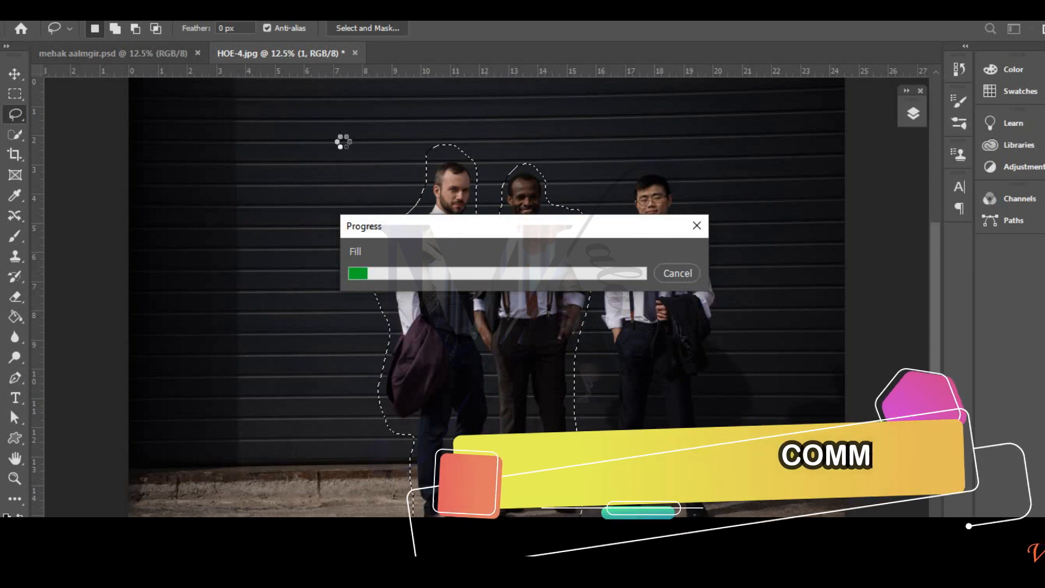
Outline the leftover figure beside the right-hand man, Content-Aware fill it, and deselect.
drag(417, 226, 110, 104)
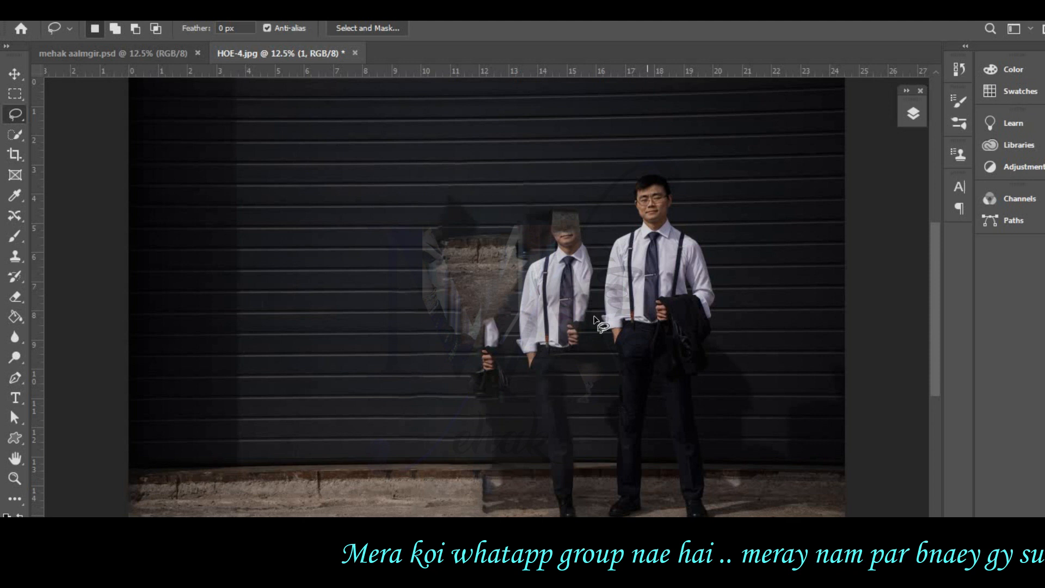
mouse_move(536, 190)
mouse_down()
mouse_move(592, 231)
mouse_move(604, 267)
mouse_move(594, 329)
mouse_move(550, 371)
mouse_move(514, 348)
mouse_move(525, 266)
mouse_move(517, 218)
mouse_move(535, 190)
mouse_up()
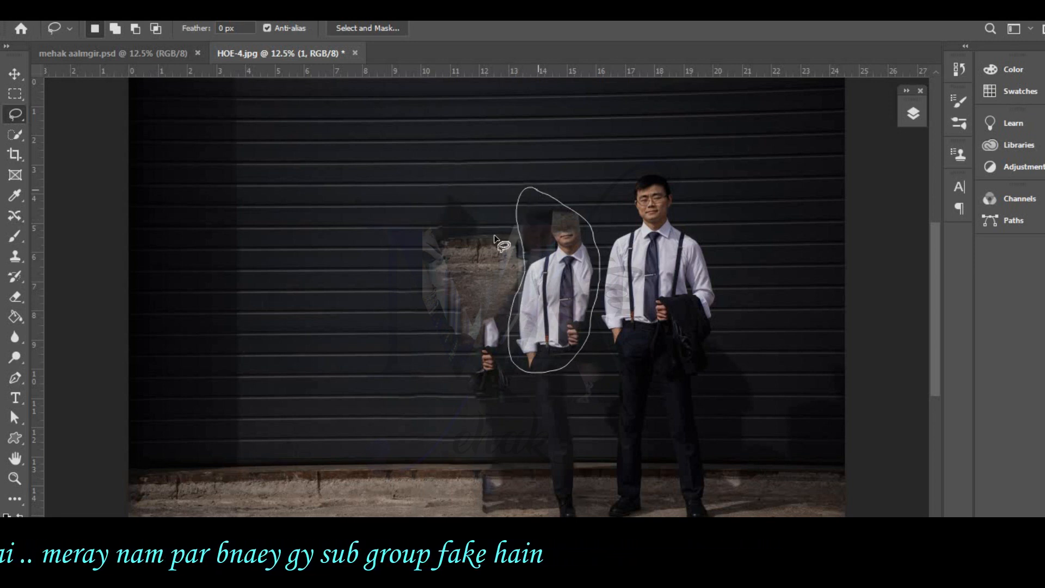
key(alt+e)
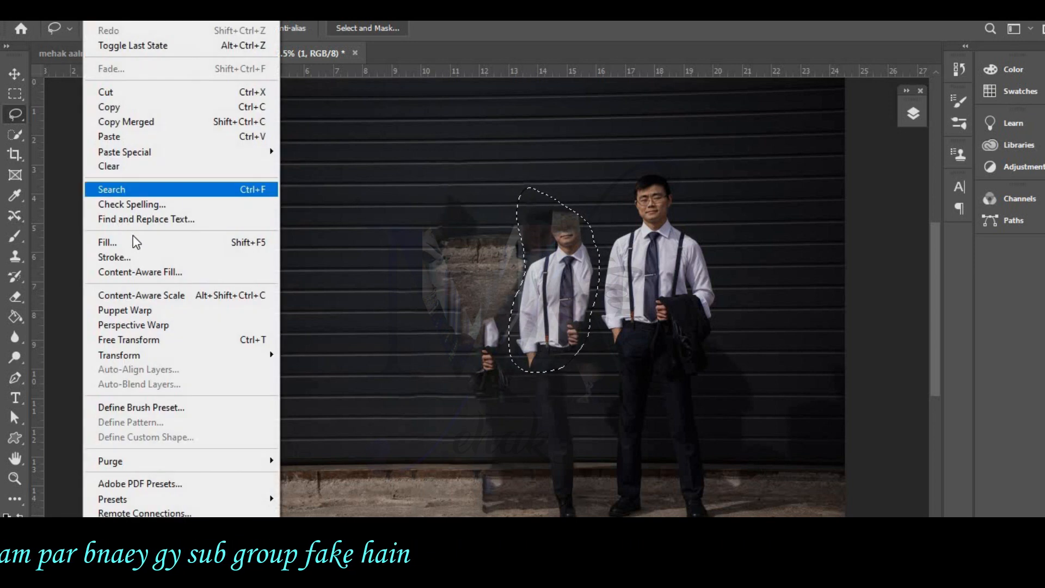
click(162, 242)
click(329, 136)
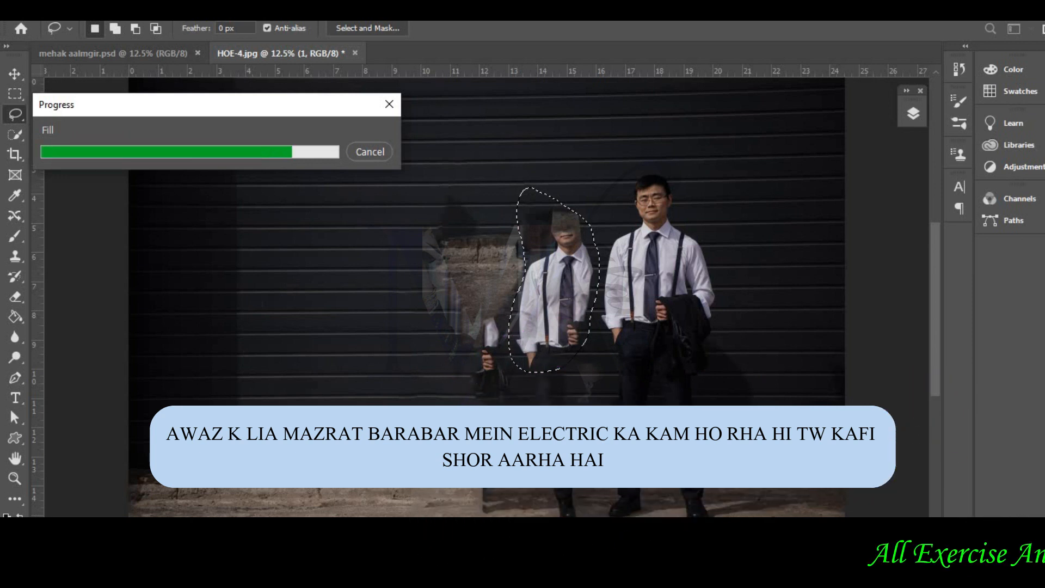
key(ctrl+d)
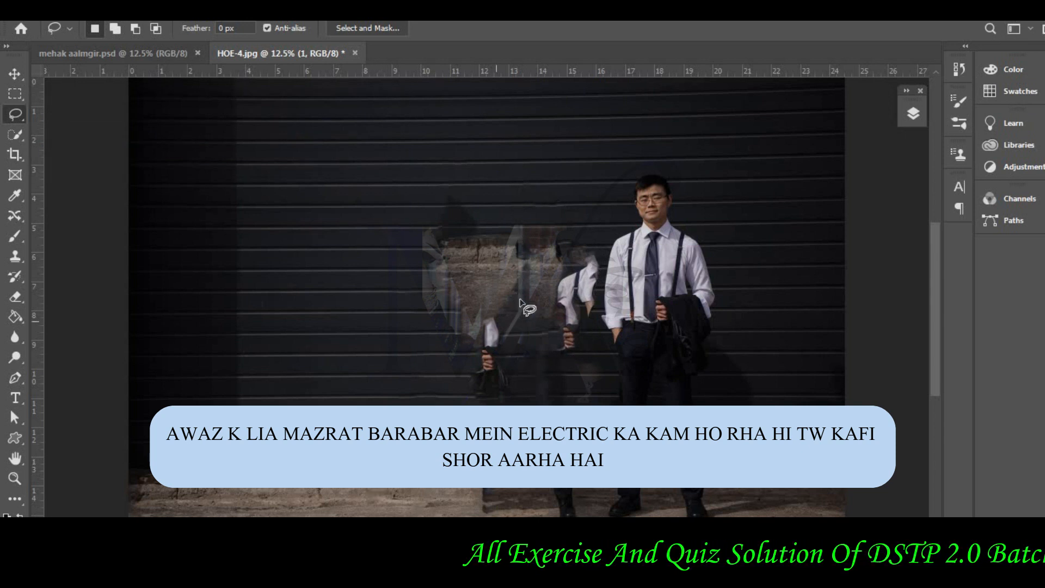
Quick-select the faded figure's white shirt and Content-Aware fill over it.
right_click(20, 117)
click(11, 141)
click(92, 136)
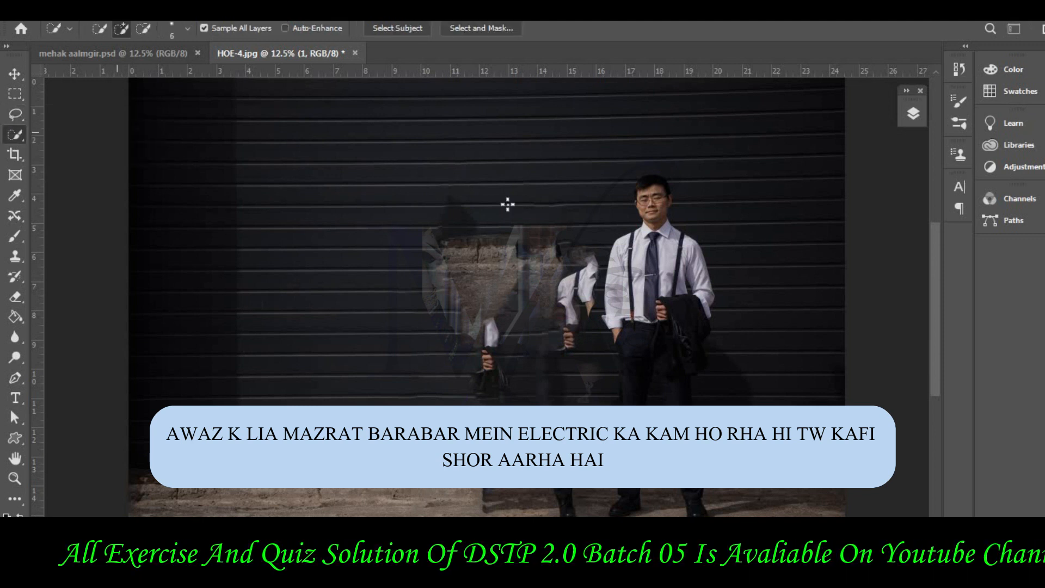
mouse_move(588, 256)
mouse_down()
mouse_move(597, 299)
mouse_move(580, 318)
mouse_up()
drag(594, 272, 536, 231)
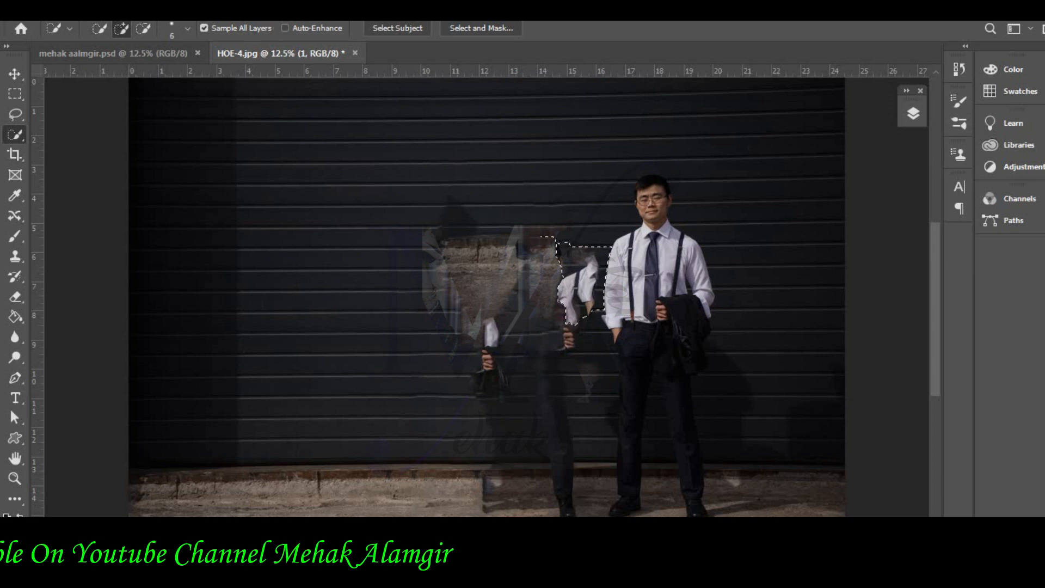
click(87, 10)
click(109, 238)
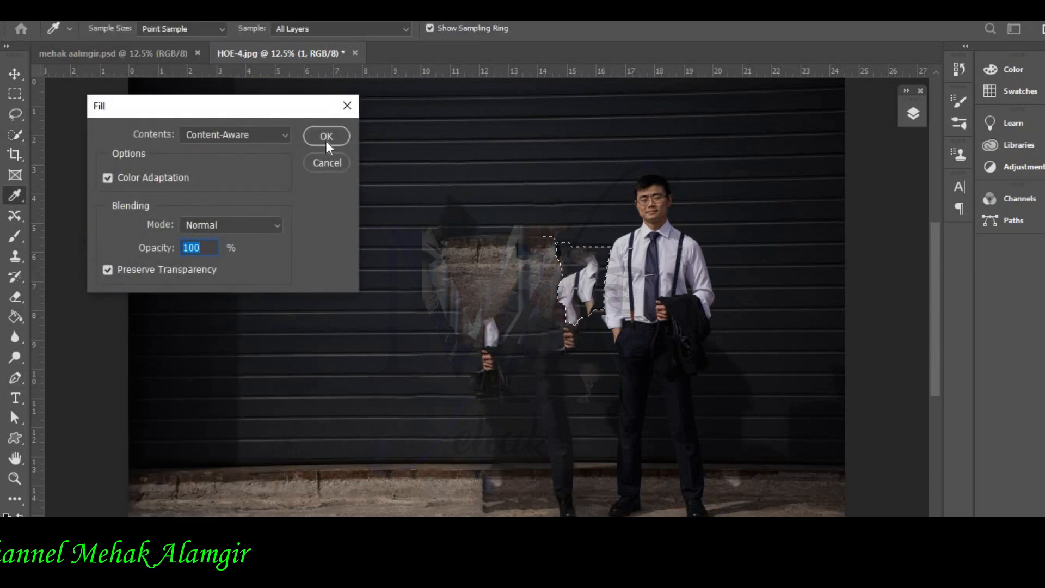
click(326, 138)
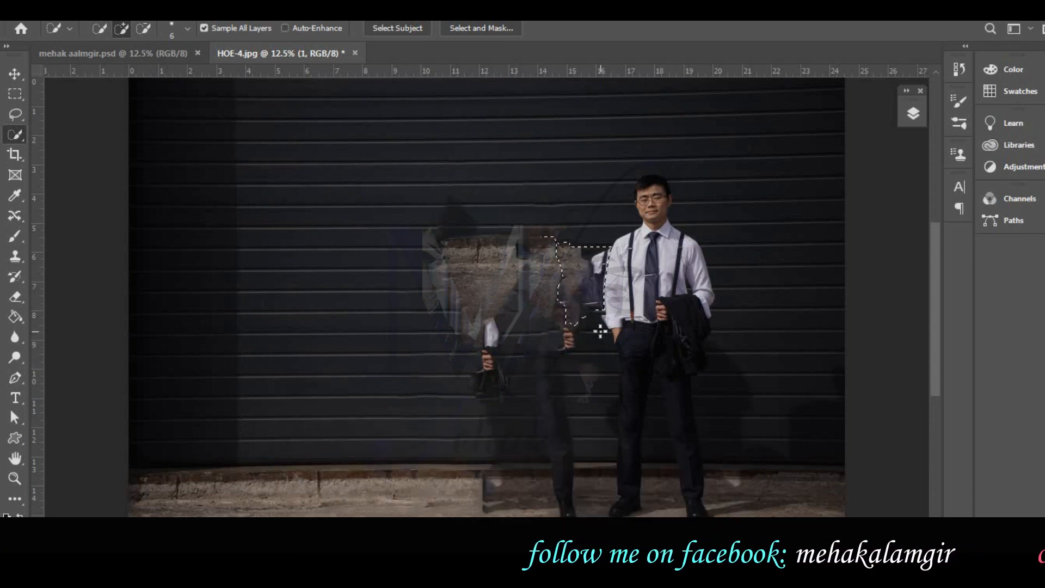
Zoom in and drag the selected patch beside the man further left.
key(ctrl+plus)
key(ctrl+plus)
key(ctrl+plus)
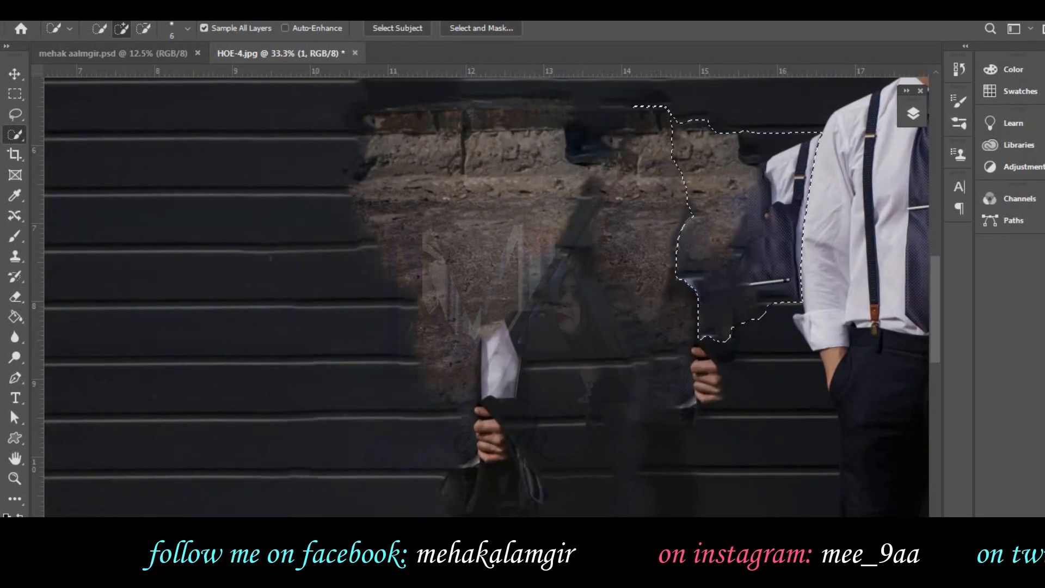
scroll(653, 401, right, 2)
scroll(487, 294, right, 5)
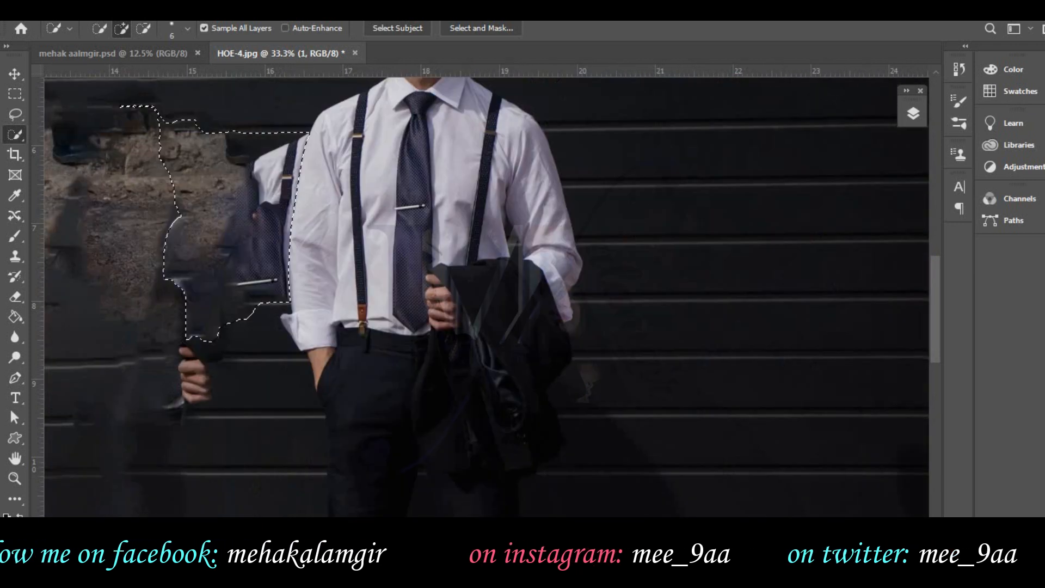
scroll(177, 168, left, 1)
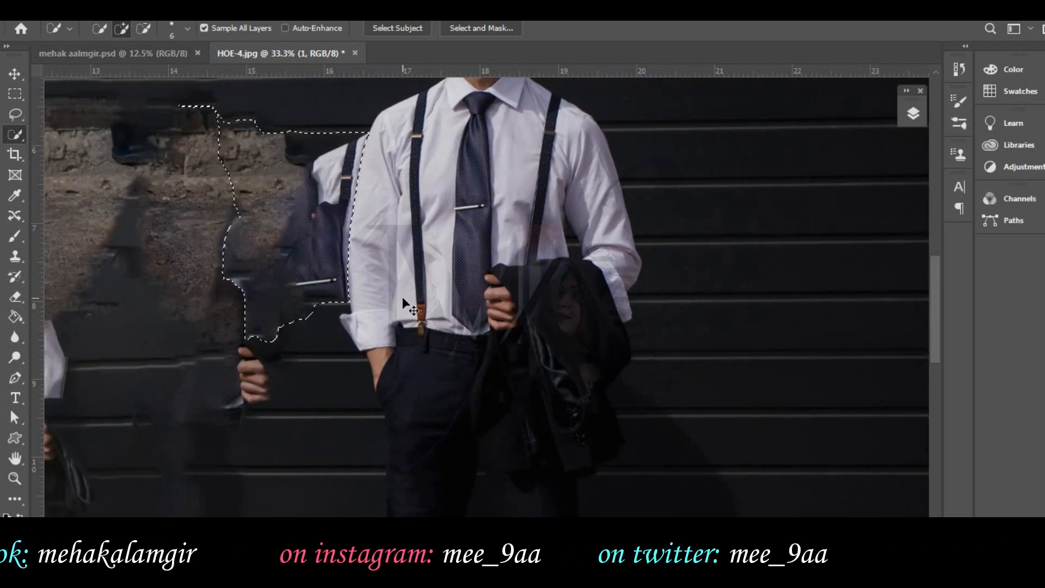
drag(403, 303, 344, 300)
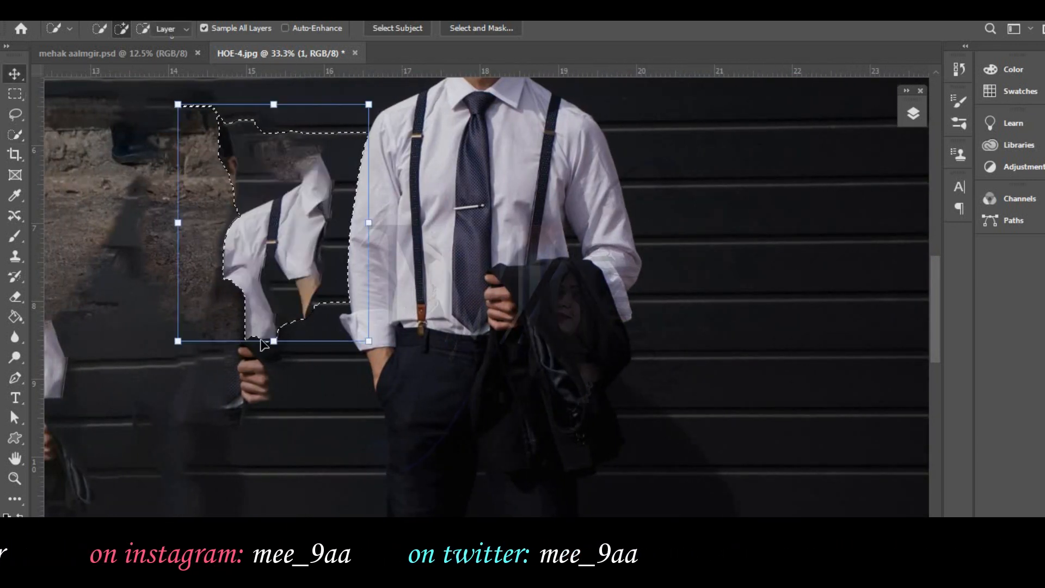
key(v)
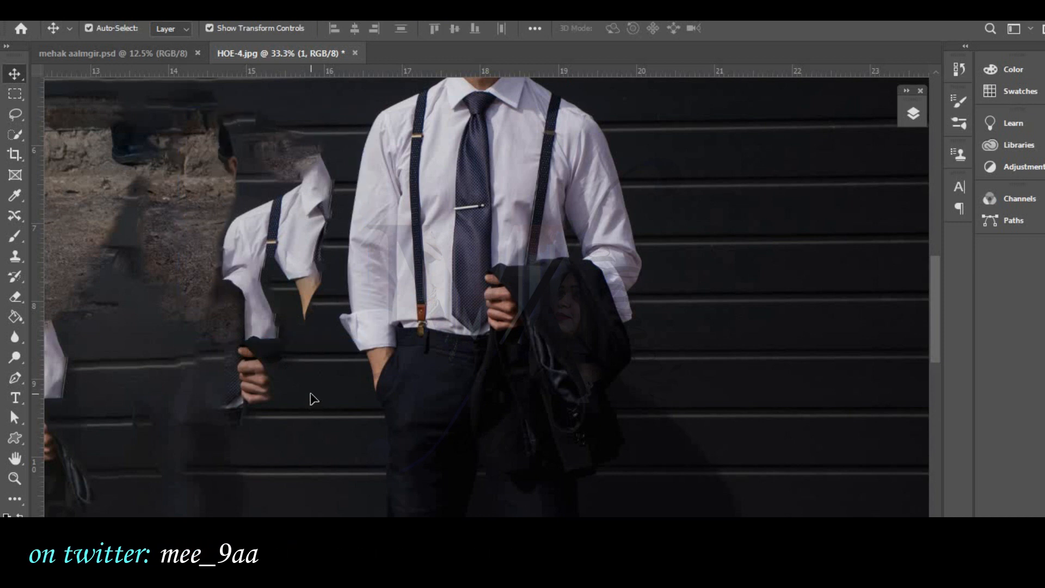
scroll(315, 399, up, 3)
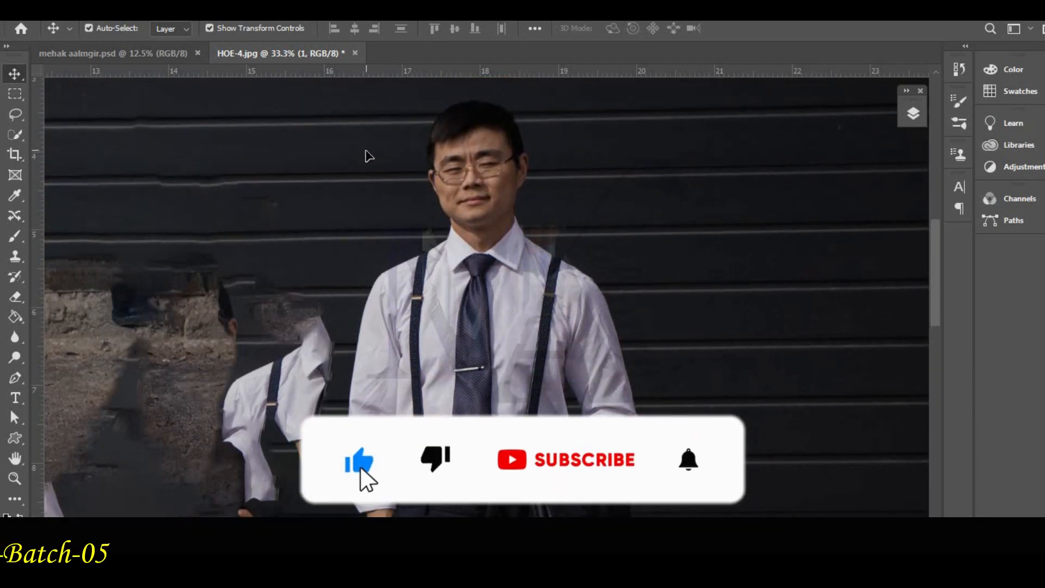
Zoom out to 12.5% to view the whole street photo and bring up the Lasso tool flyout.
scroll(365, 155, down, 3)
scroll(366, 155, down, 6)
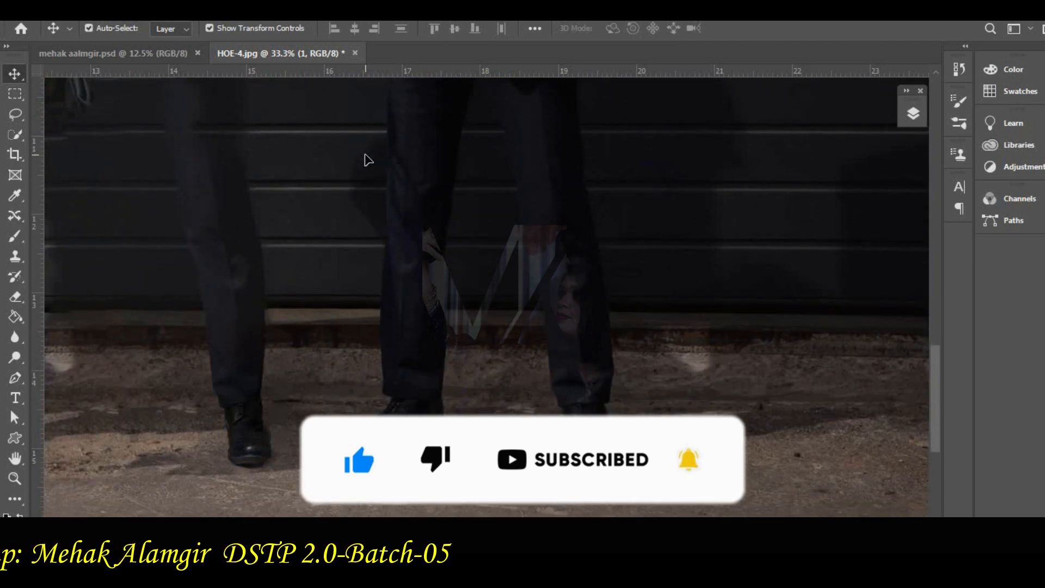
key(5)
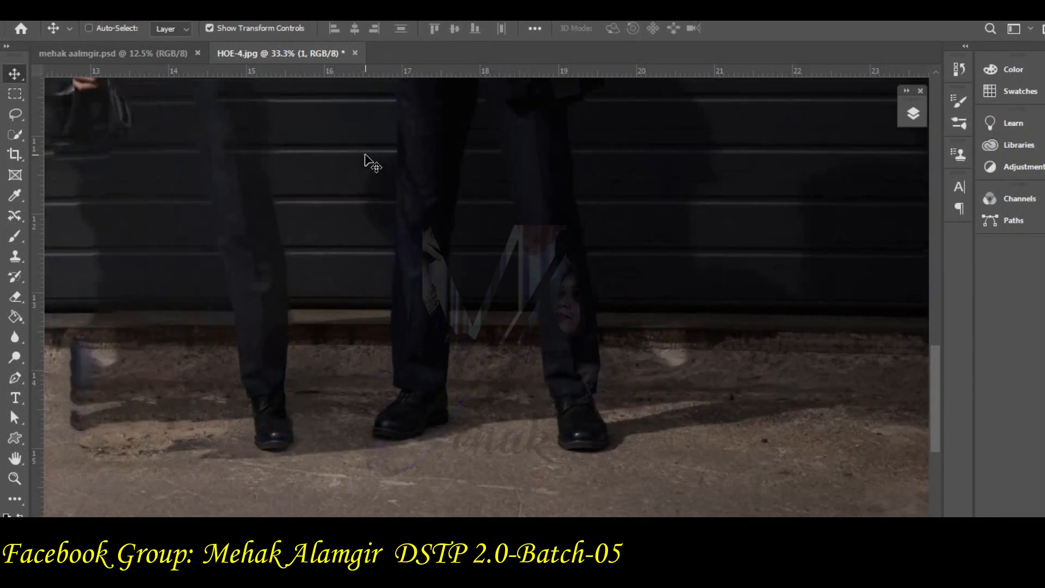
key(ctrl+minus)
key(ctrl+minus)
key(ctrl+minus)
scroll(674, 457, up, 1)
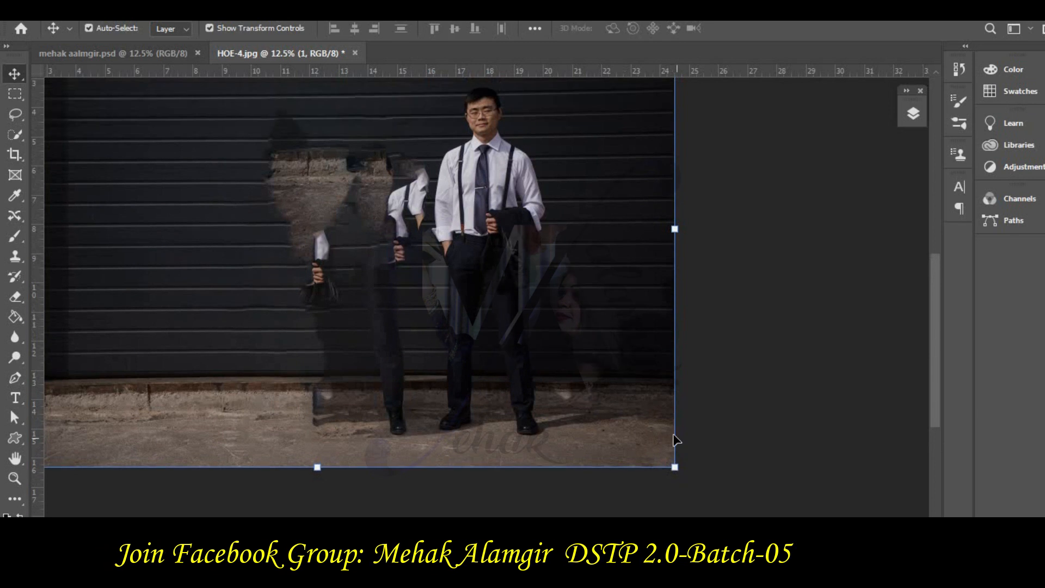
scroll(675, 440, up, 1)
scroll(675, 440, left, 6)
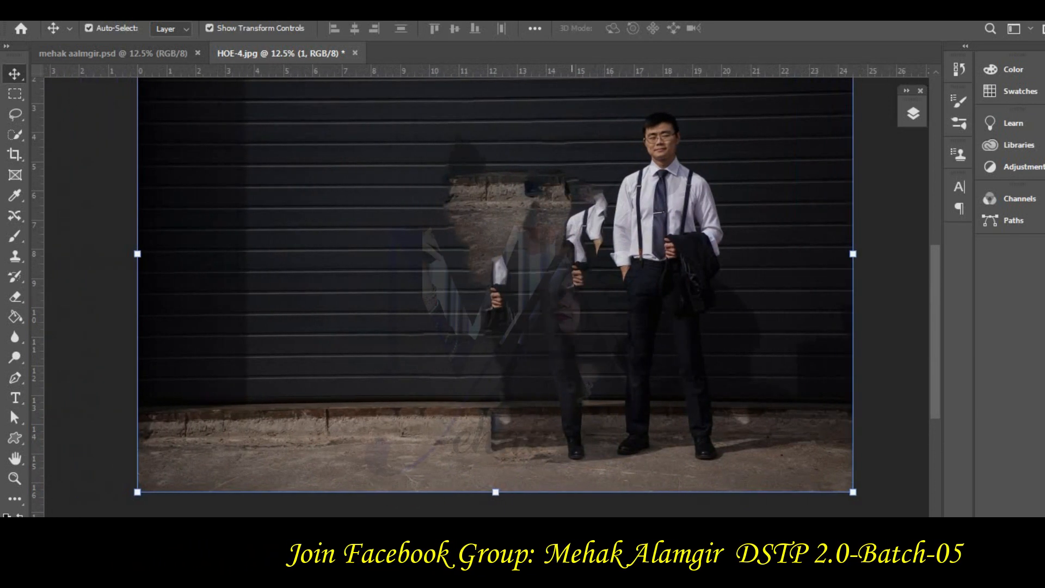
scroll(773, 401, up, 2)
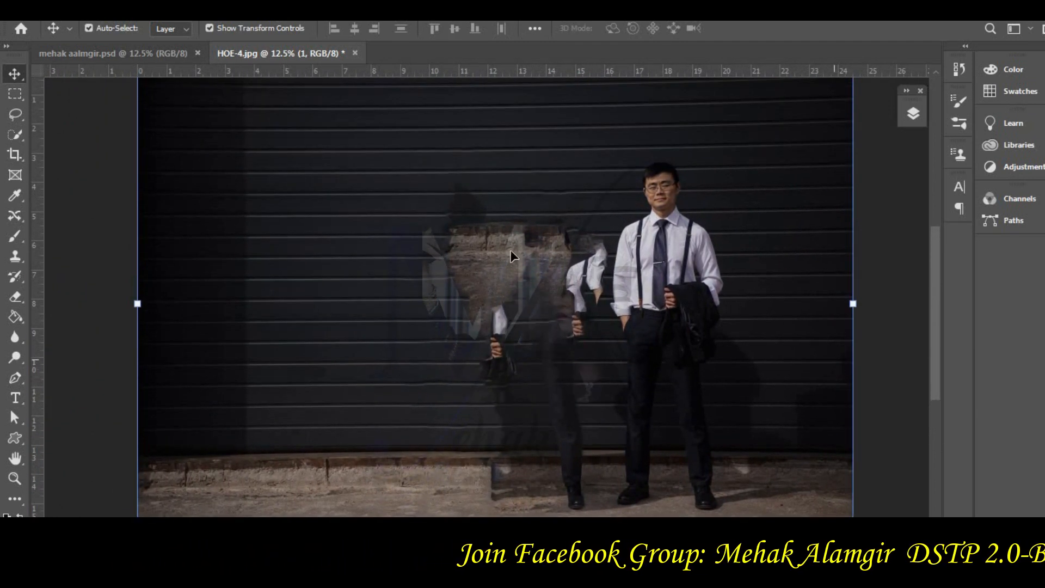
click(15, 114)
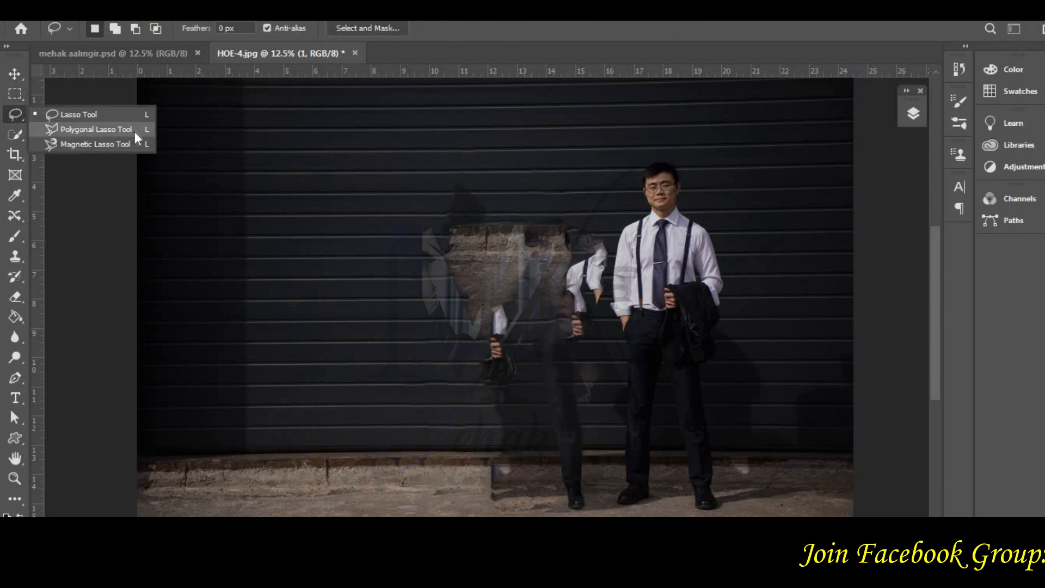
Outline the right-hand man with a closed four-point Polygonal Lasso selection.
click(96, 130)
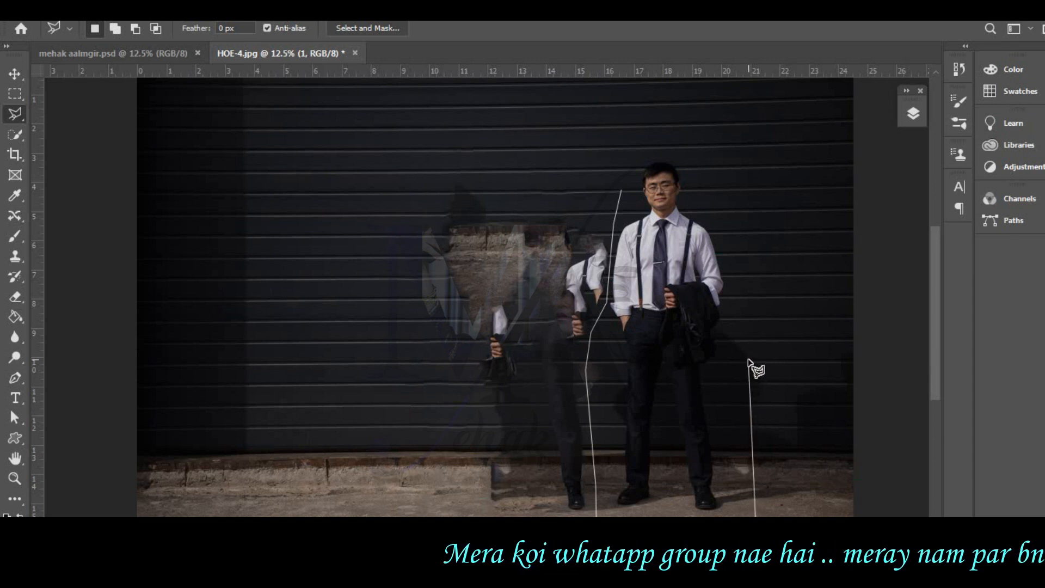
click(748, 211)
click(687, 146)
click(624, 147)
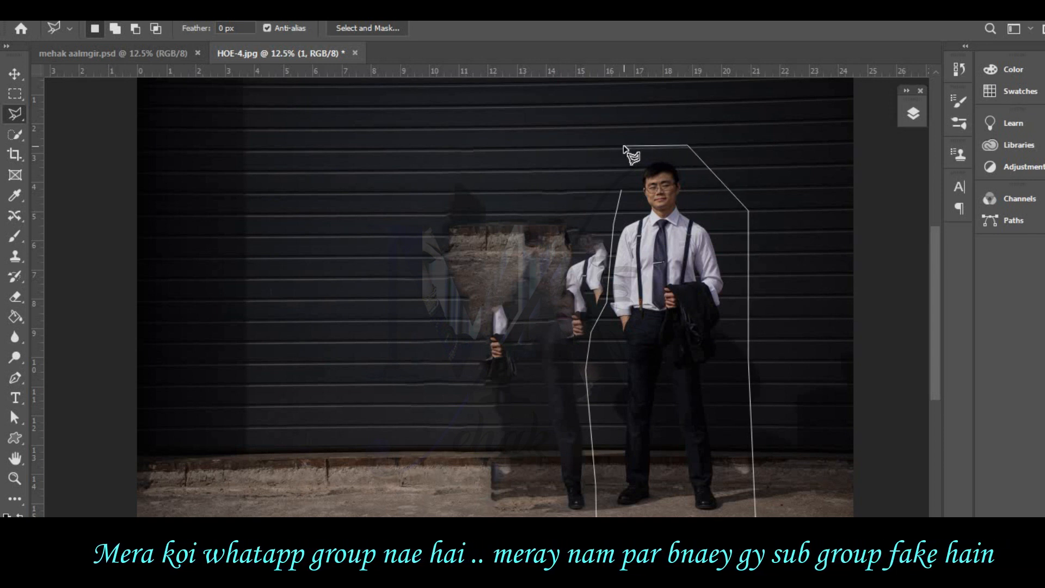
click(623, 190)
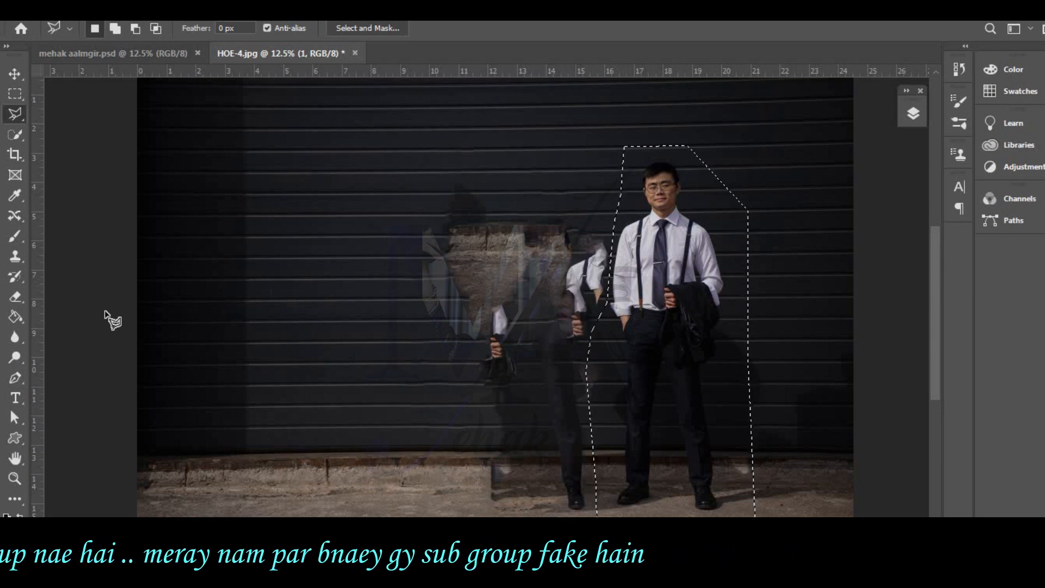
click(24, 221)
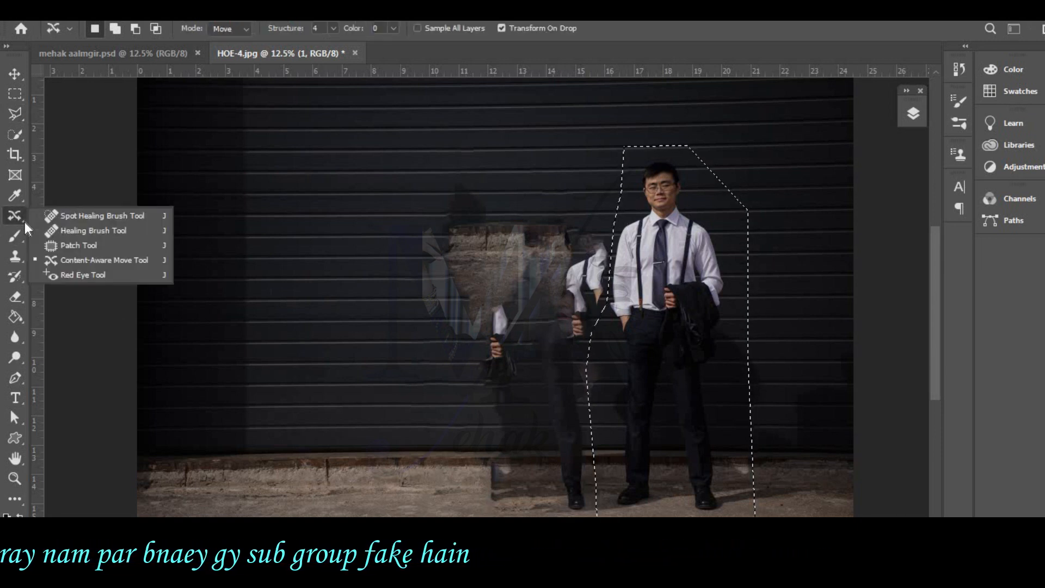
Drag the selected man to the wall's left side with the Content-Aware Move Tool and deselect.
click(151, 261)
drag(699, 331, 284, 325)
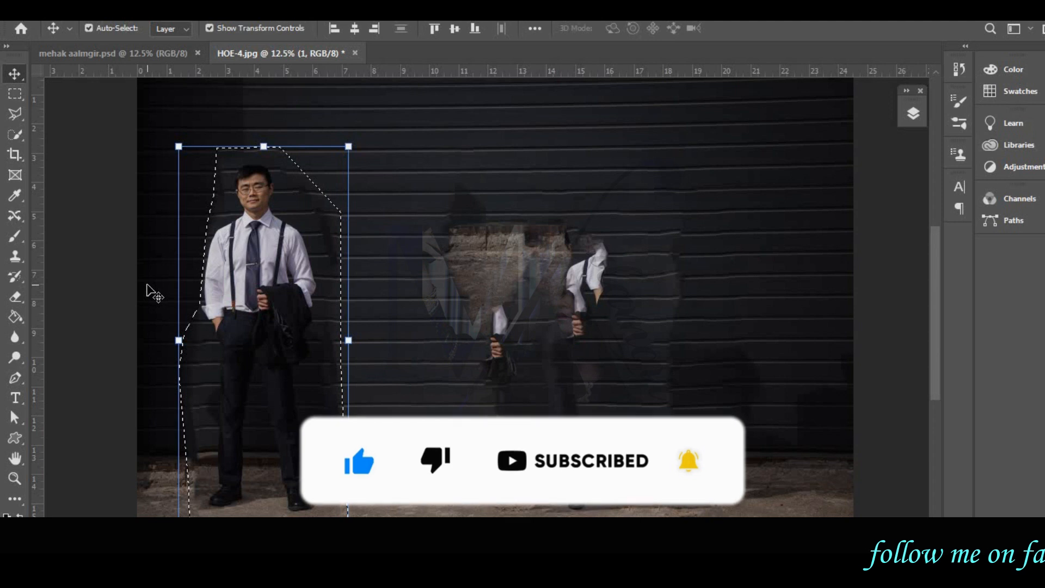
key(ctrl+d)
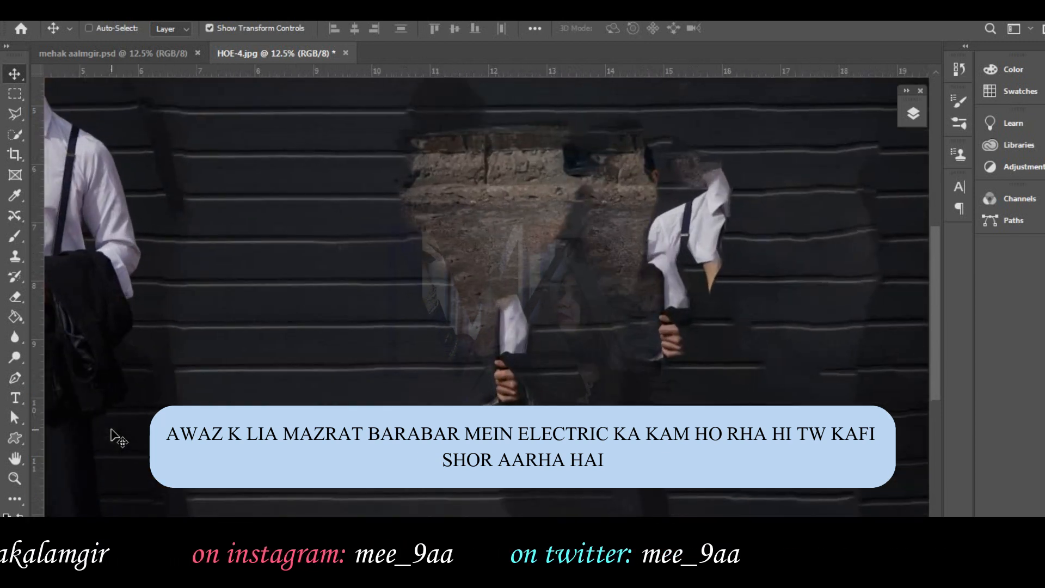
key(ctrl+plus)
key(ctrl+plus)
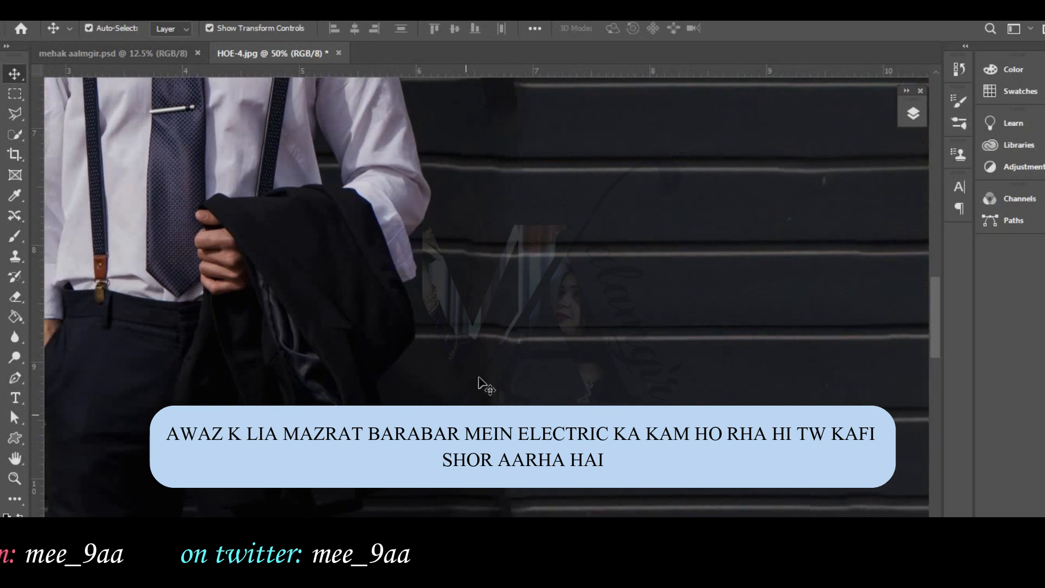
scroll(485, 384, up, 10)
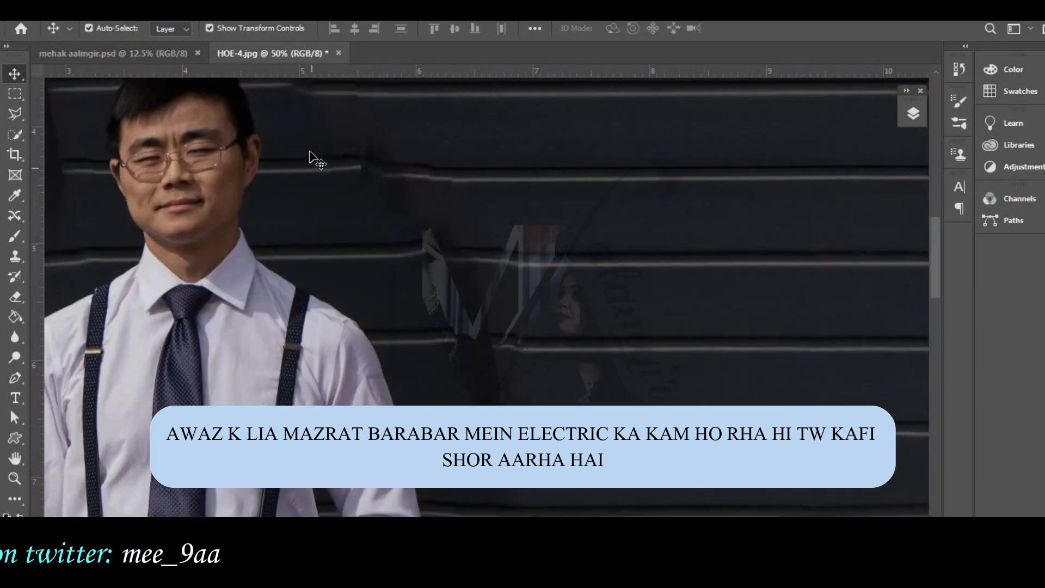
scroll(366, 217, up, 7)
scroll(713, 503, down, 1)
scroll(268, 338, left, 6)
scroll(275, 329, down, 9)
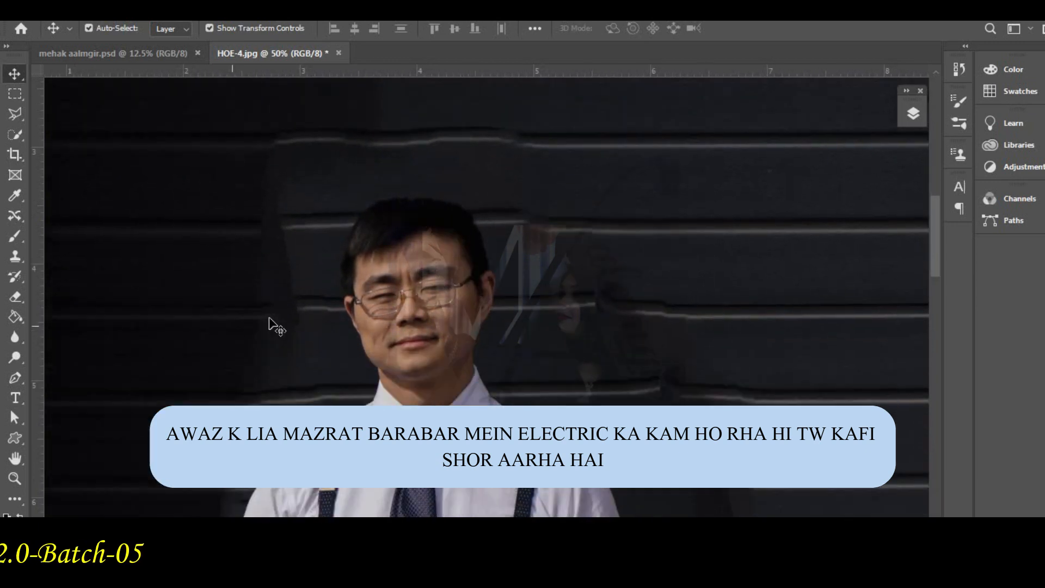
scroll(286, 326, down, 15)
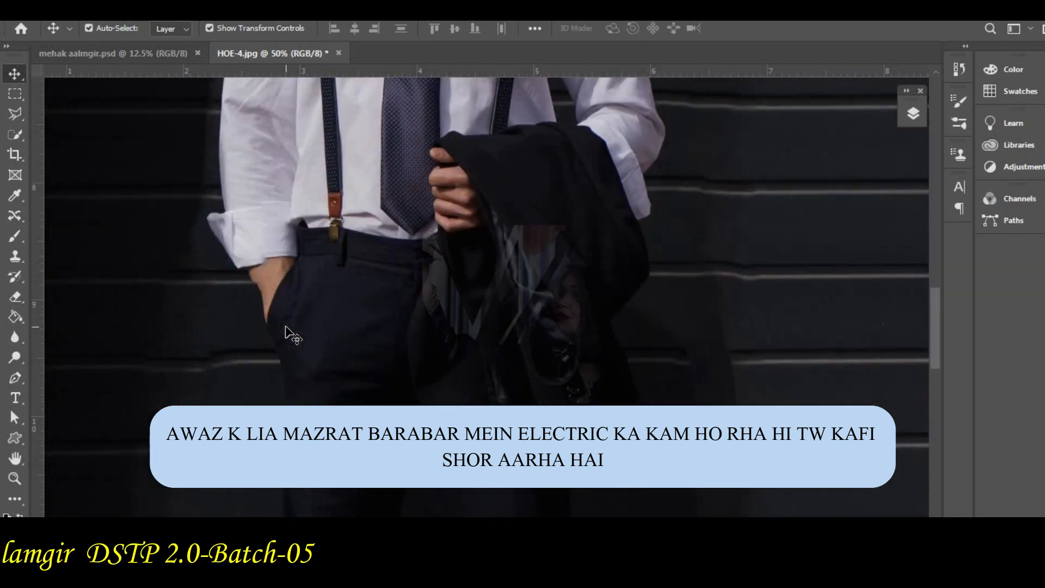
scroll(303, 326, down, 8)
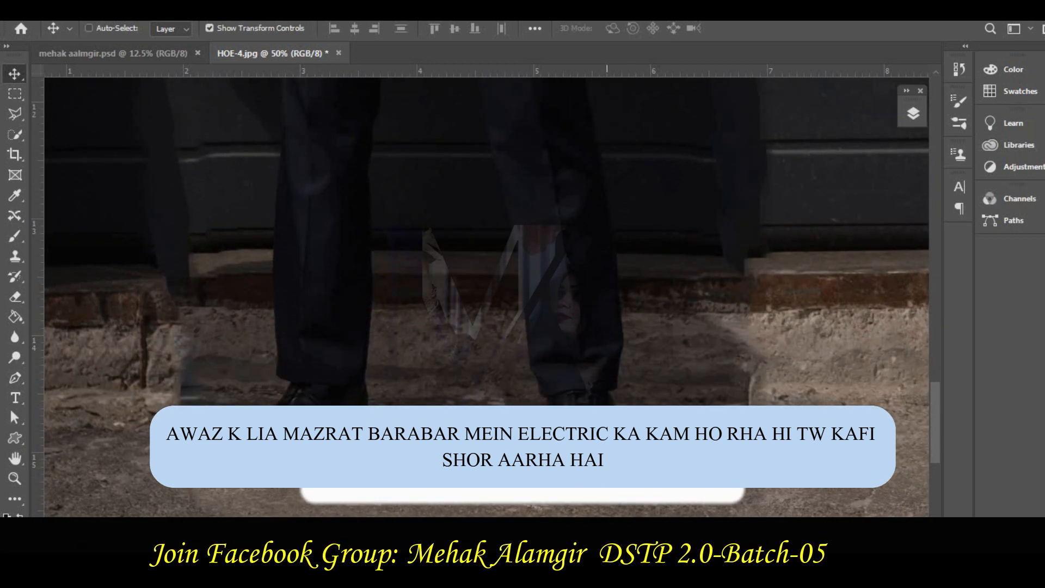
key(ctrl+0)
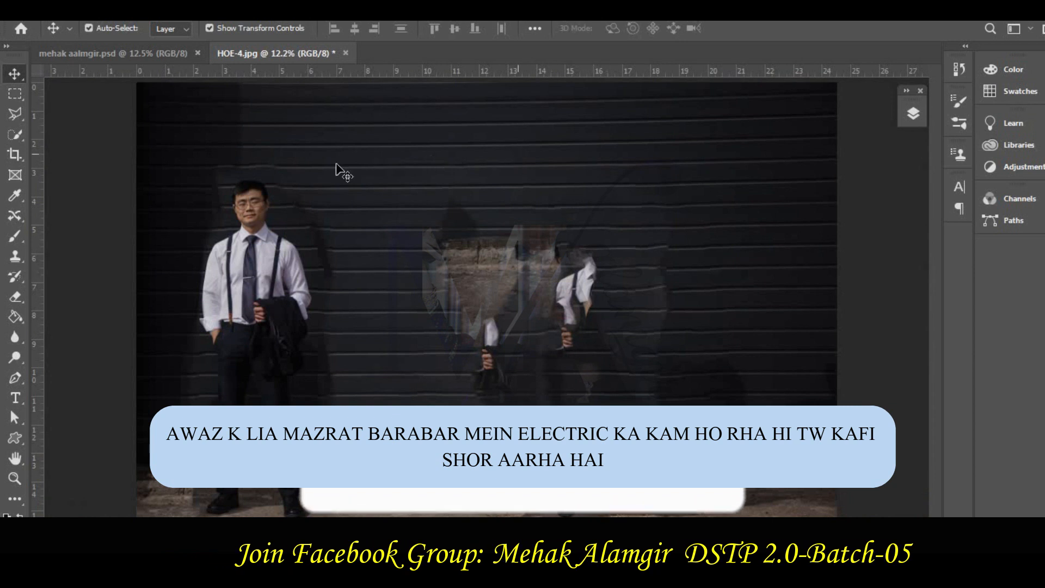
Draw a rectangular marquee over the ghost figures and make layer 1 the working layer.
click(13, 111)
click(12, 95)
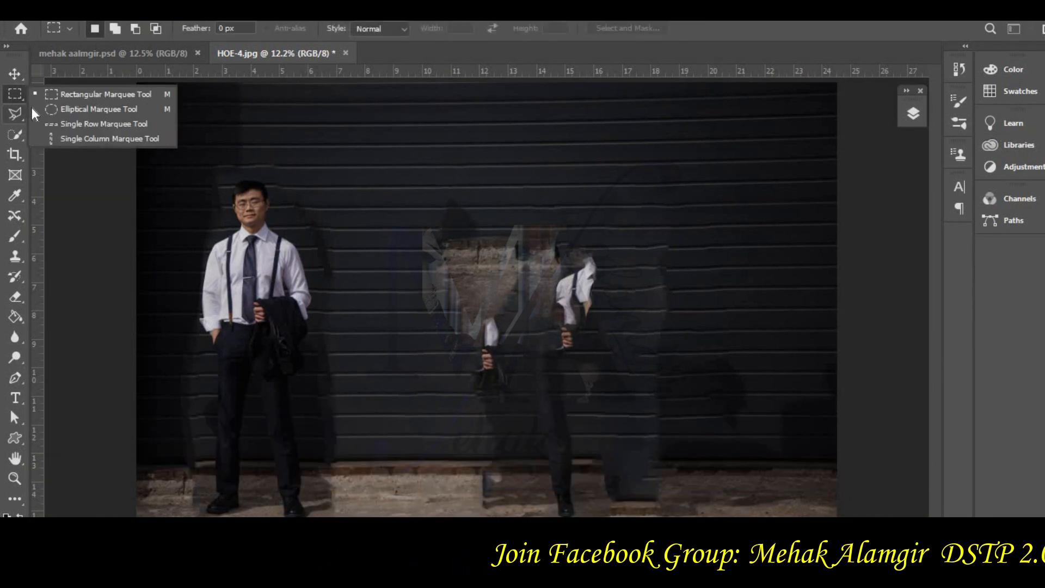
click(723, 216)
drag(411, 153, 711, 517)
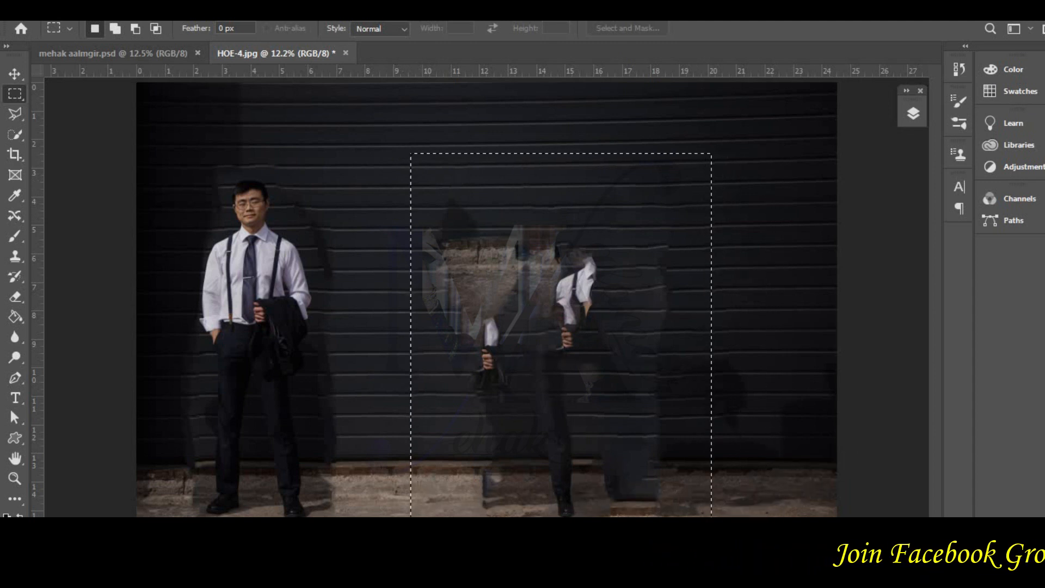
key(alt+e)
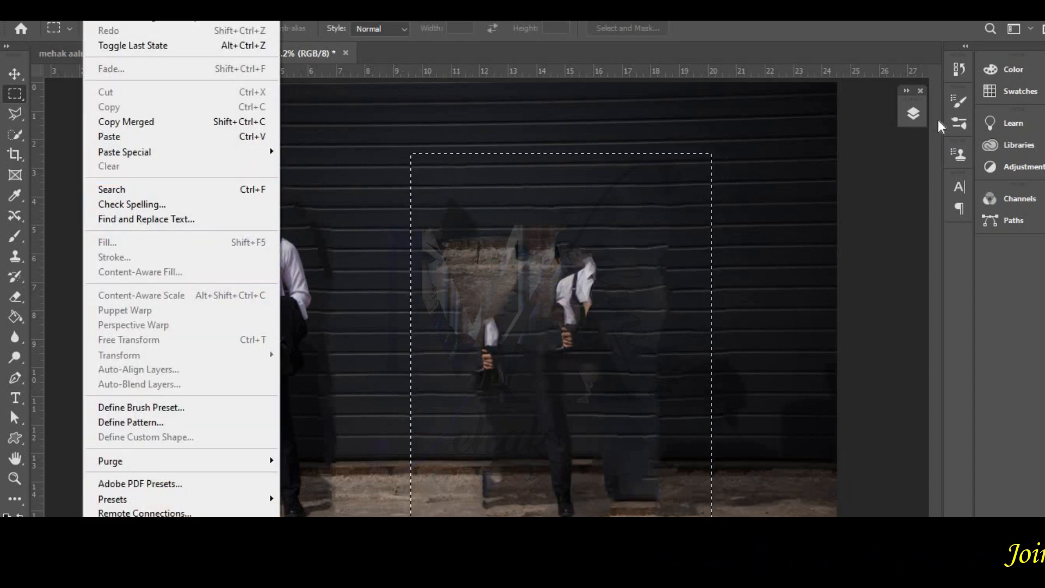
click(913, 113)
click(913, 113)
click(833, 201)
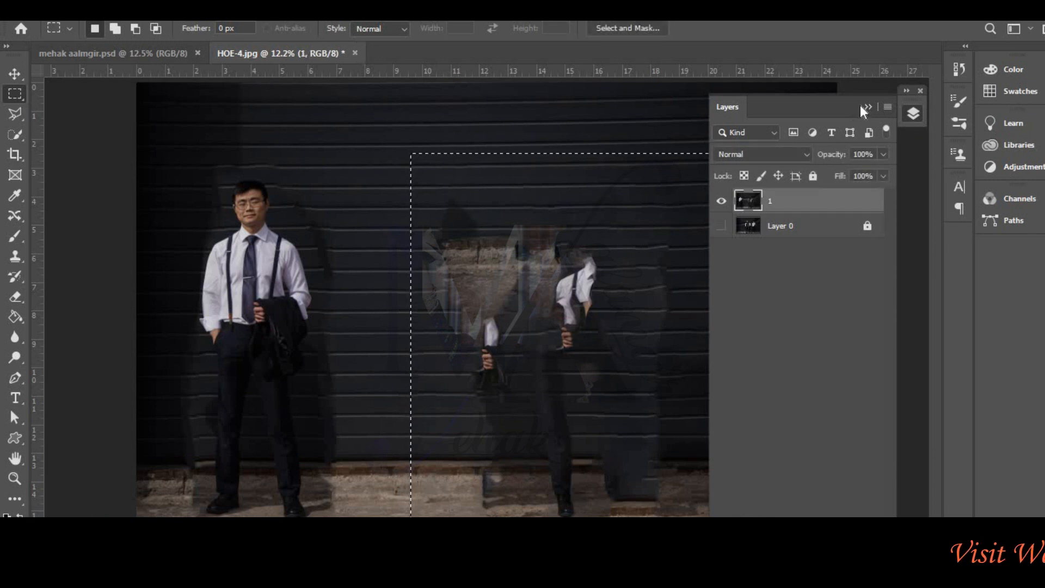
click(838, 105)
Content-Aware fill the rectangle, deselect, and marquee the leg remnants near the floor.
key(alt+e)
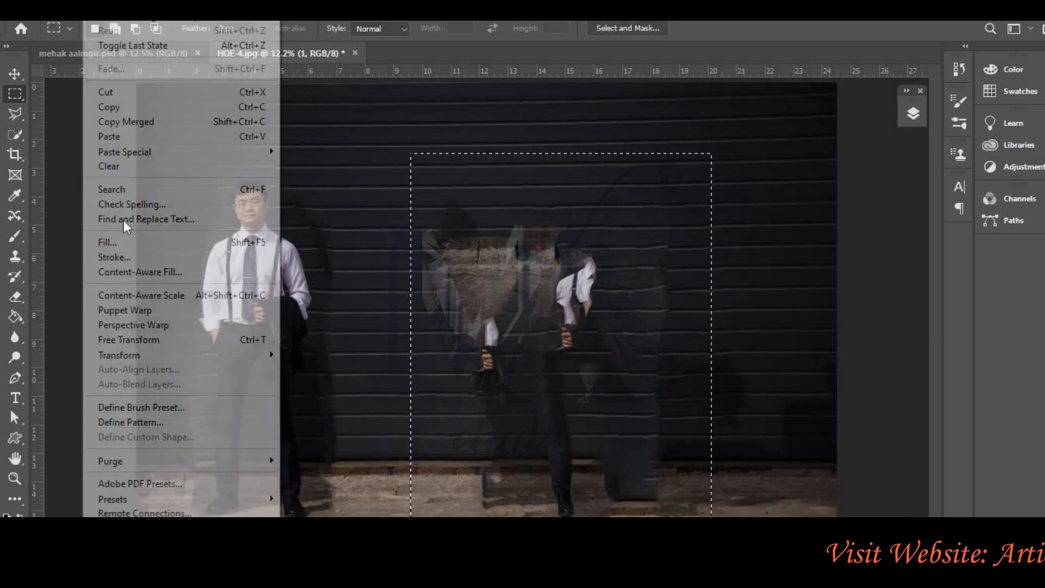
click(128, 240)
drag(226, 115, 875, 120)
key(Return)
key(m)
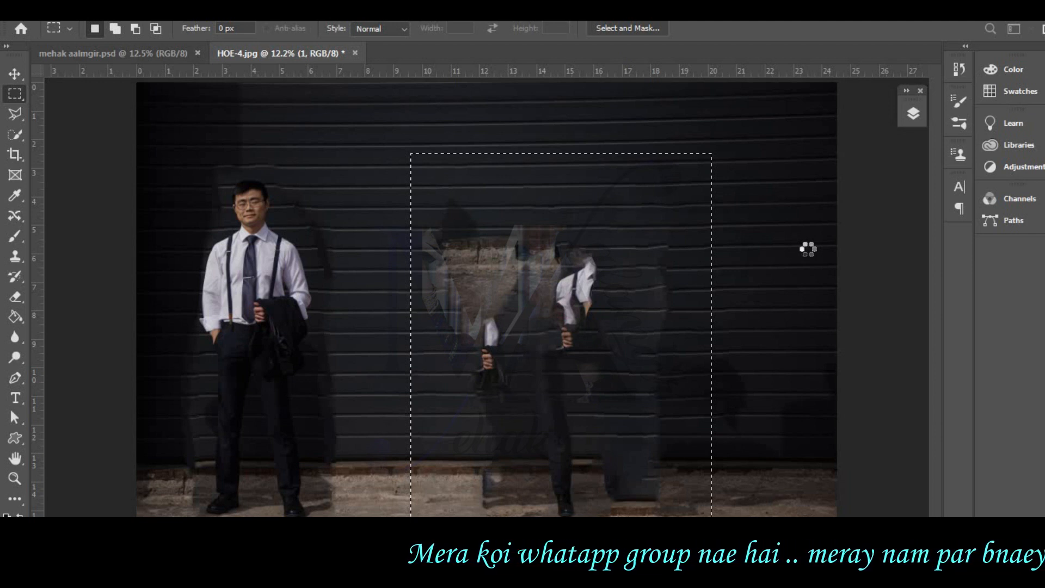
key(ctrl+d)
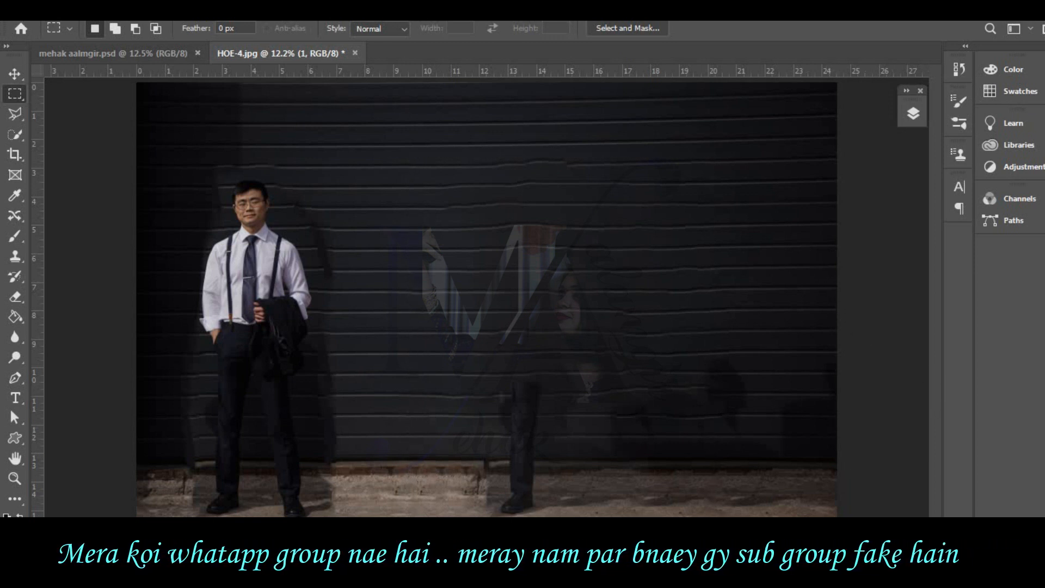
drag(434, 330, 610, 544)
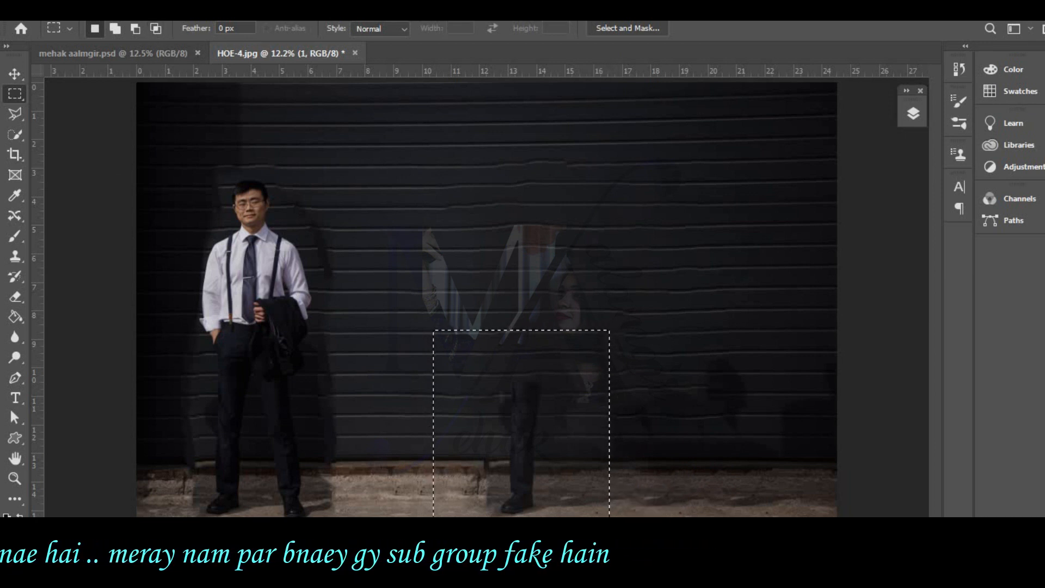
Content-Aware fill the floor remnants, the middle legs and one wall patch.
click(100, 11)
click(109, 205)
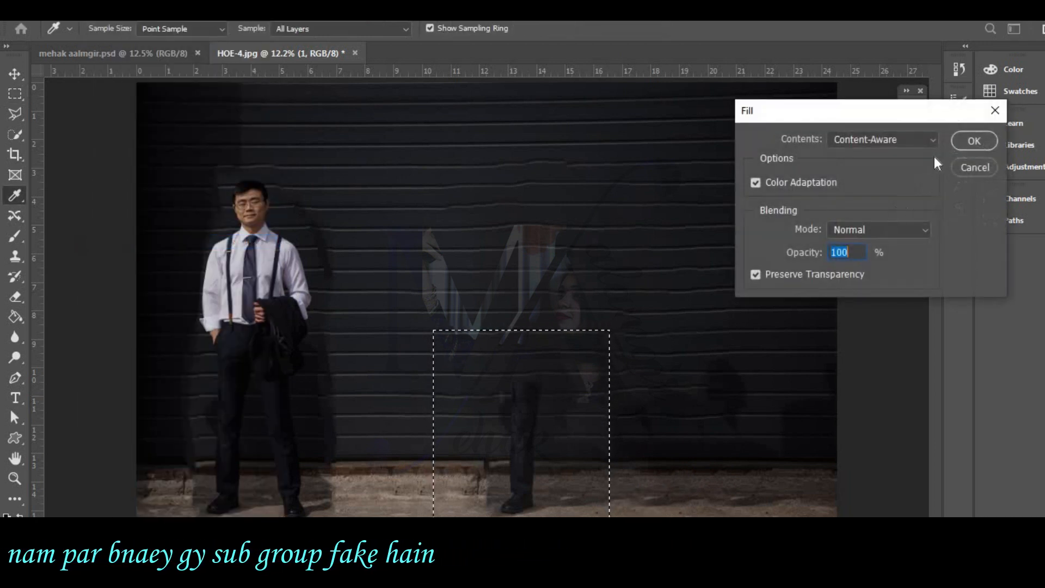
key(Return)
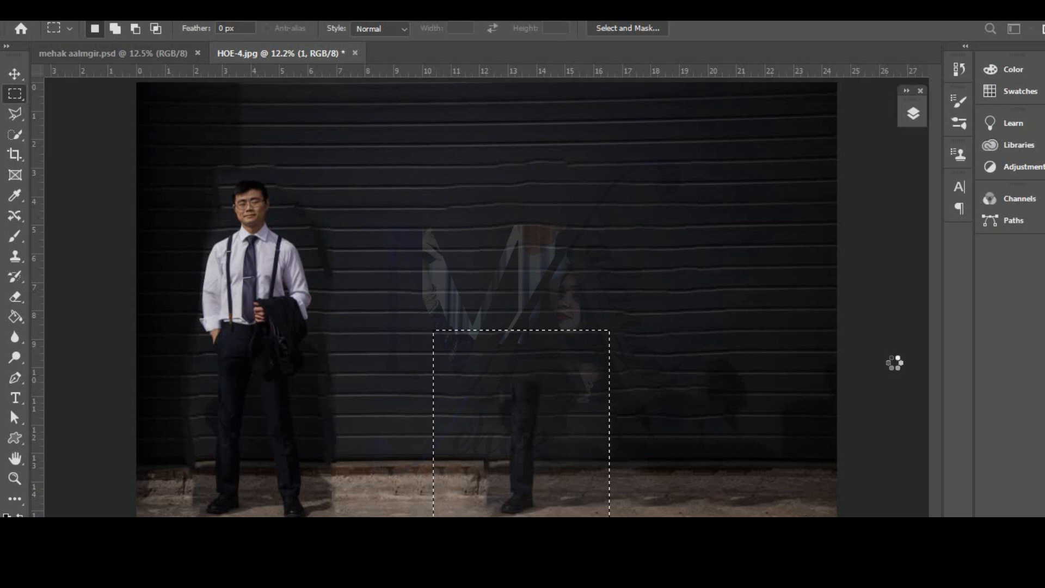
drag(481, 297, 612, 400)
key(Return)
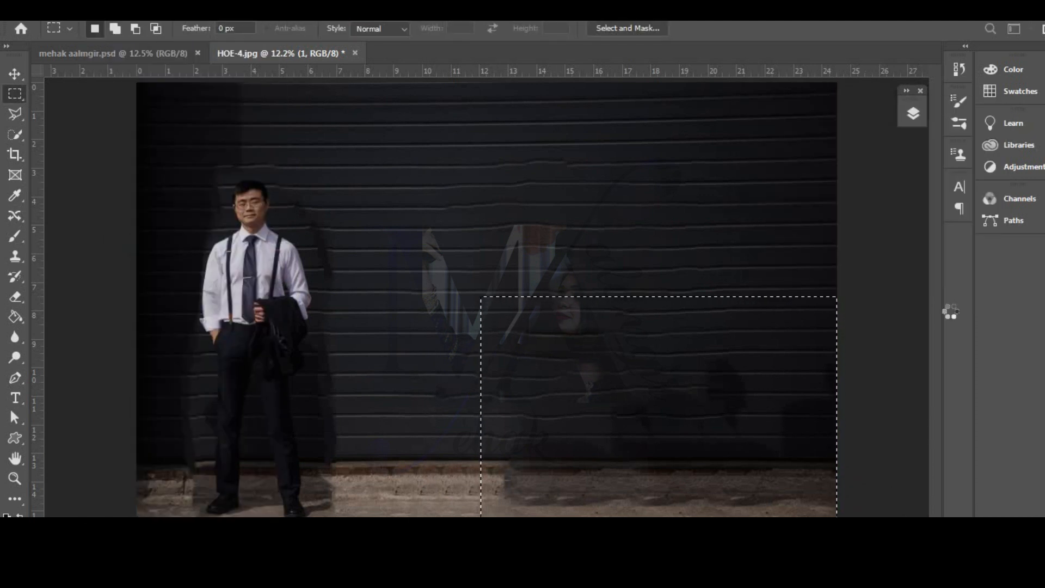
drag(292, 192, 343, 241)
click(94, 11)
click(106, 238)
key(Return)
Content-Aware fill another wall patch and the lower right edge, then deselect.
drag(302, 170, 372, 247)
click(93, 11)
click(106, 240)
key(Return)
drag(819, 478, 844, 519)
key(shift+F5)
key(Return)
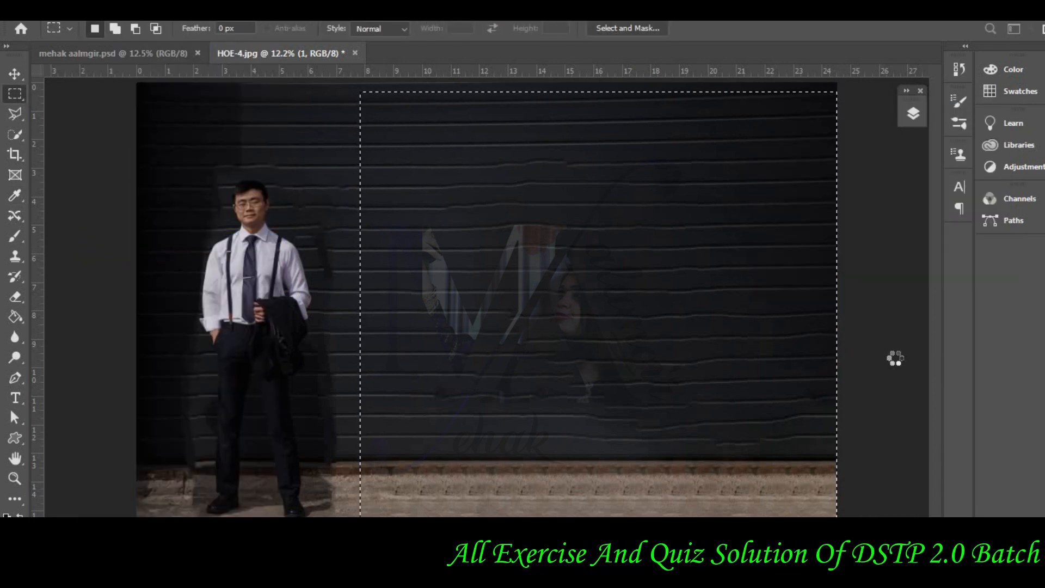
key(ctrl+d)
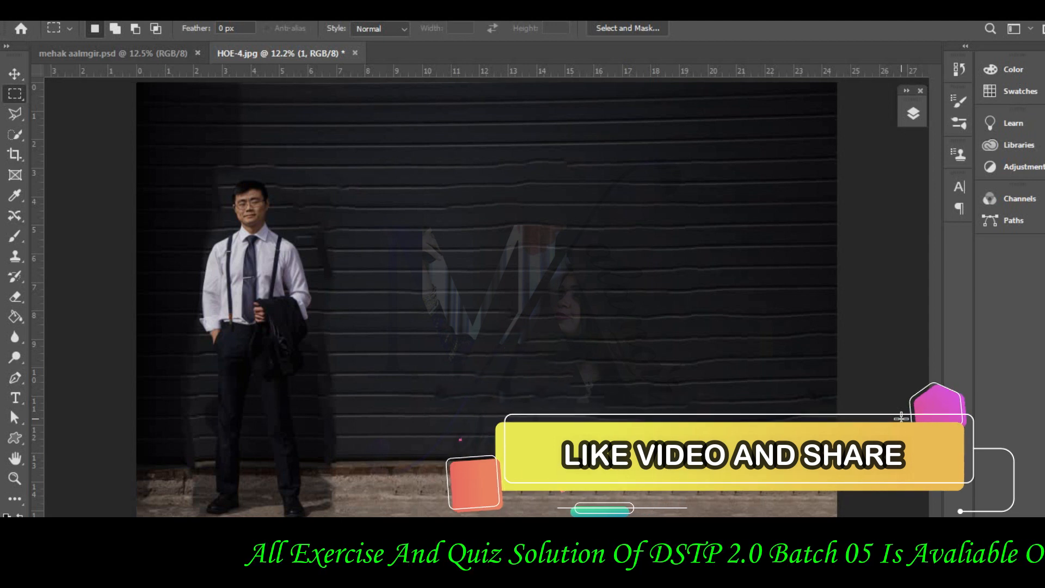
drag(15, 337, 53, 342)
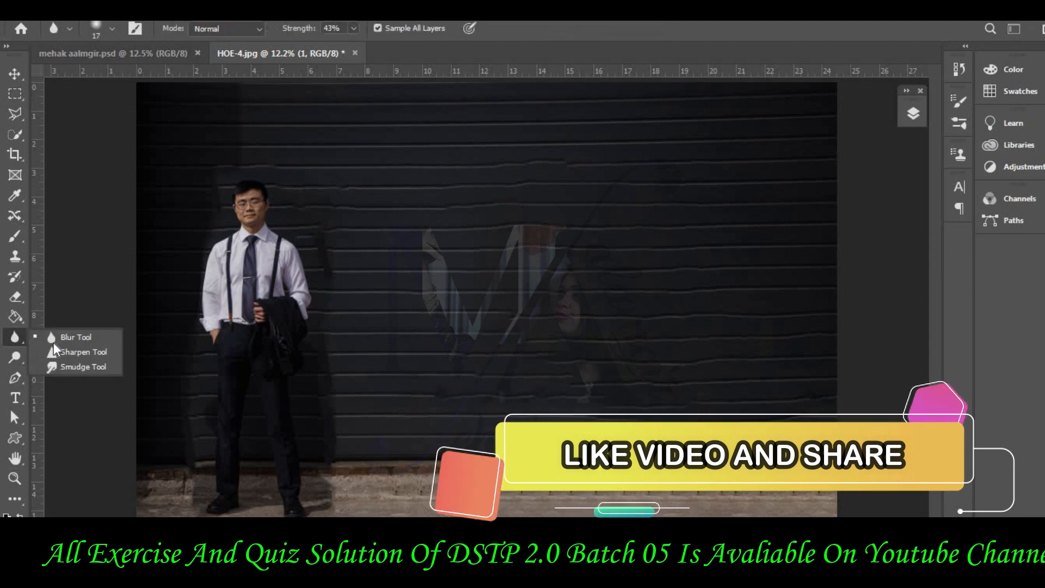
Set the Blur brush to 401 px size and 69% hardness.
click(60, 338)
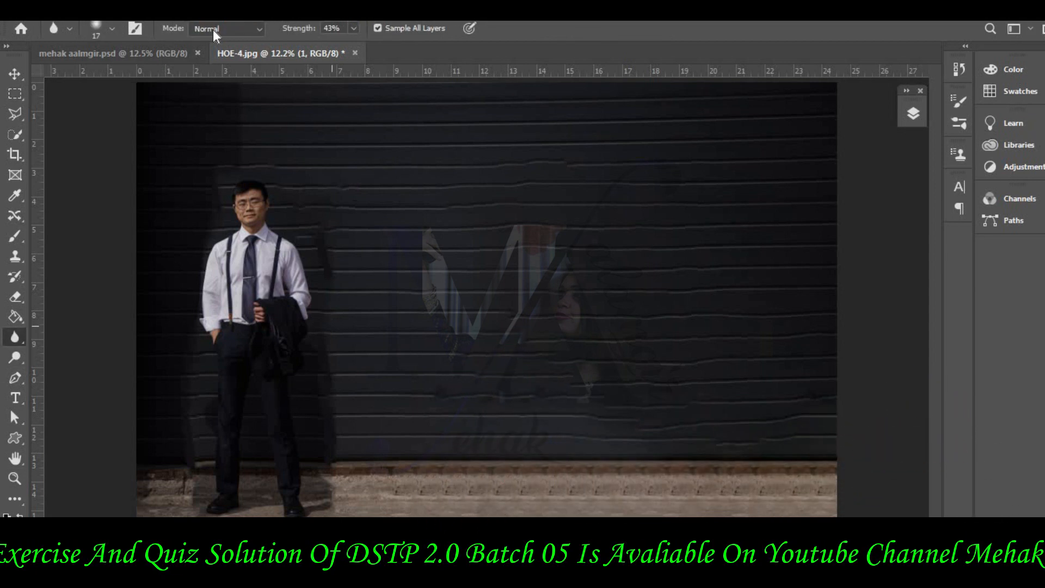
click(109, 32)
click(148, 77)
click(171, 77)
drag(86, 114, 156, 113)
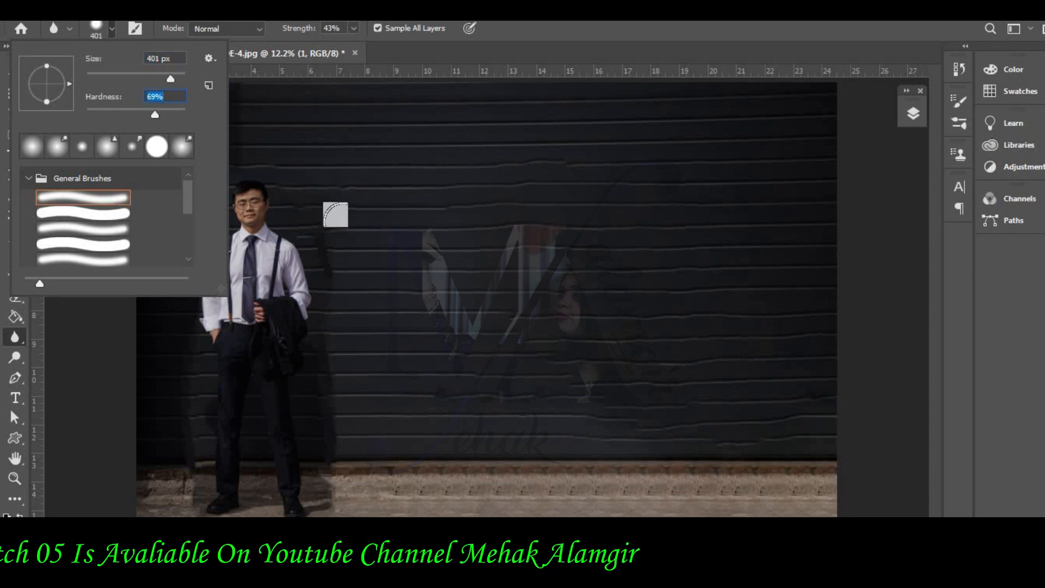
click(335, 215)
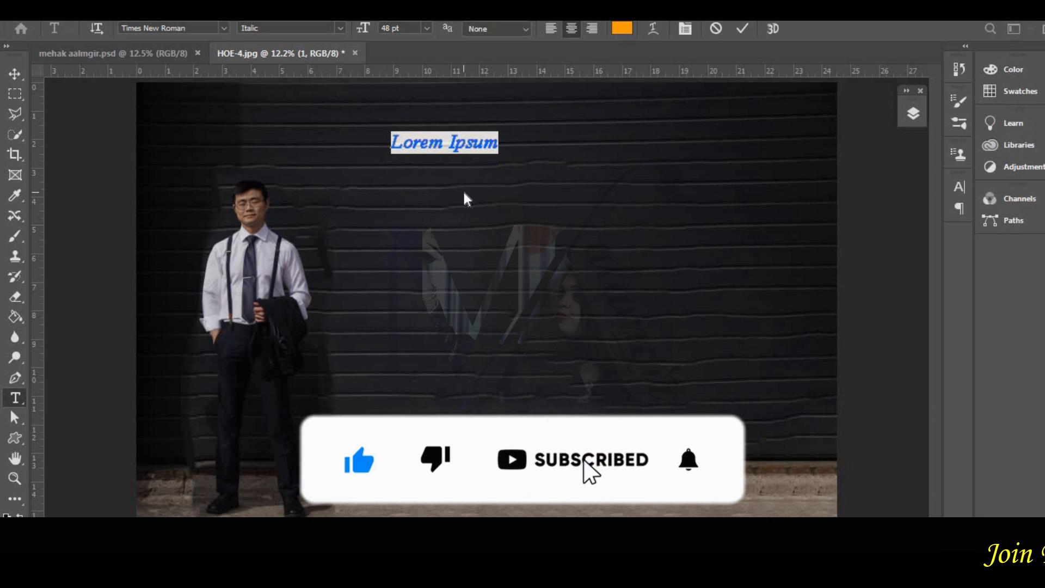
Type the caption 'Submitted by :' with the submitter's name, then 'ing hand on exercise 4 hatc'.
text(Submitted by)
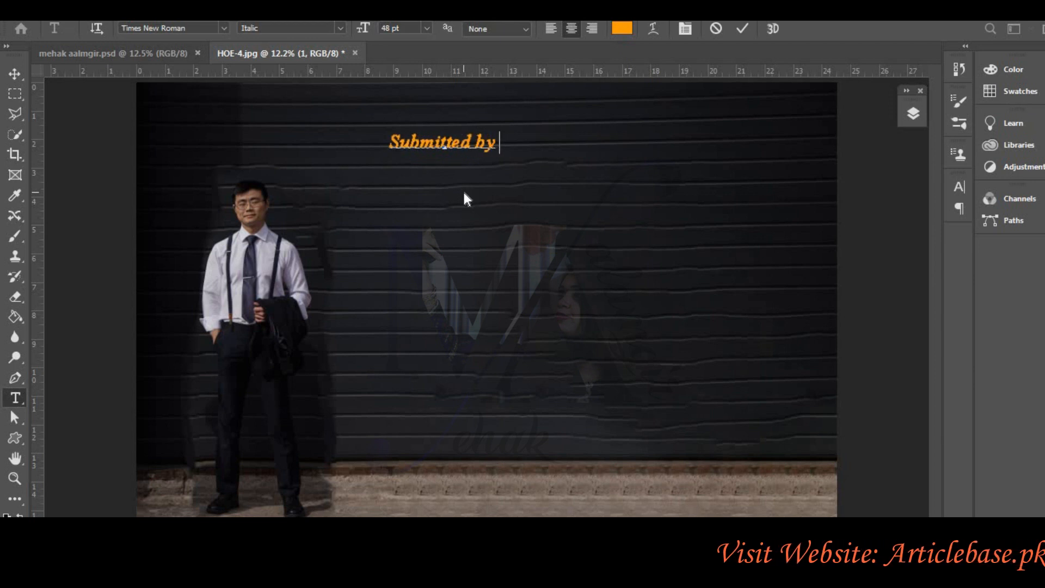
text( : mehak alamgir)
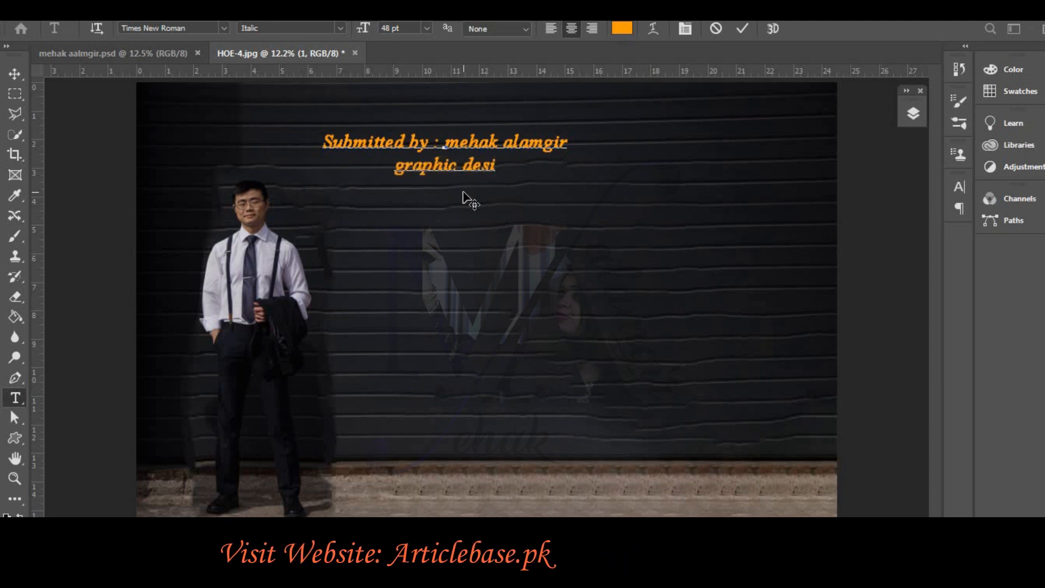
text(ing h)
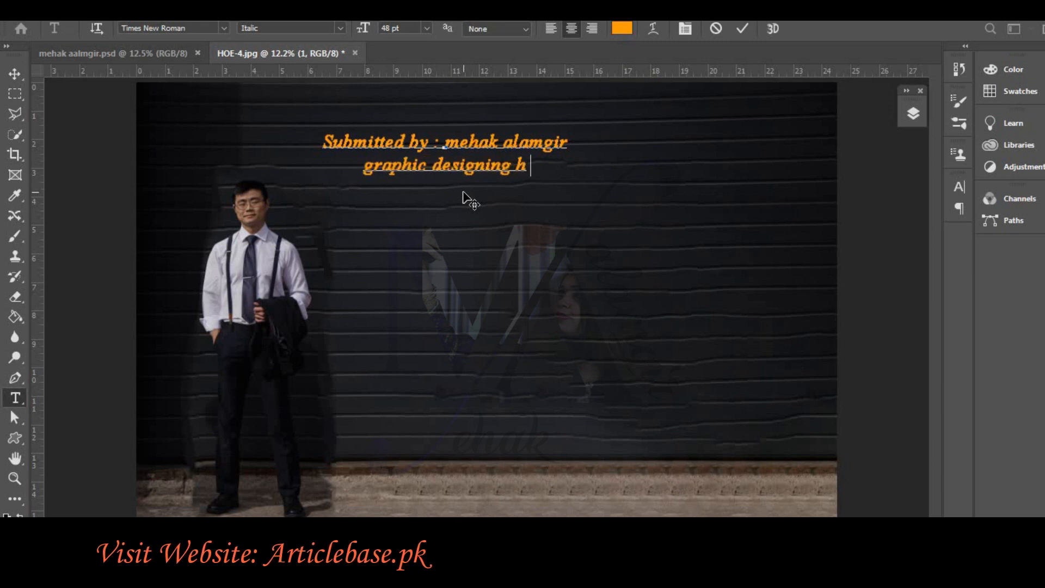
text(and on exercise 2)
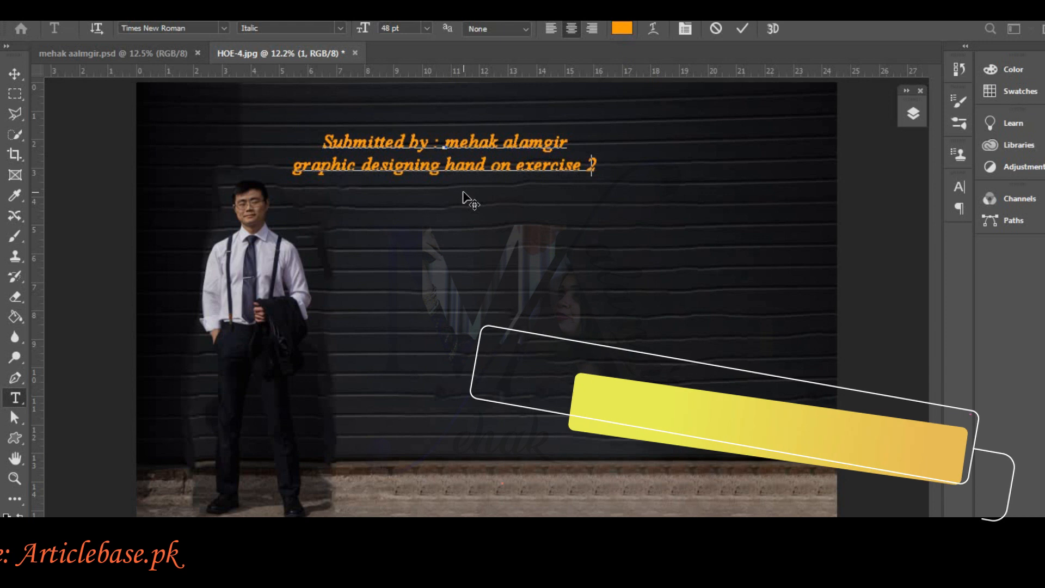
key(BackSpace)
text(4 h)
text(atch 05)
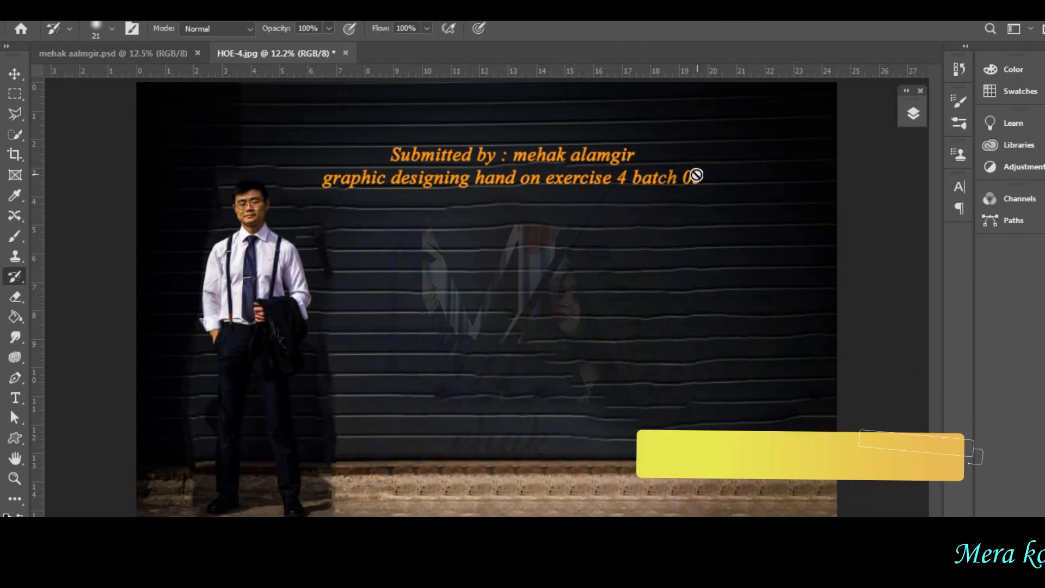
Keep the caption as an editable text layer instead of rasterizing it.
click(913, 113)
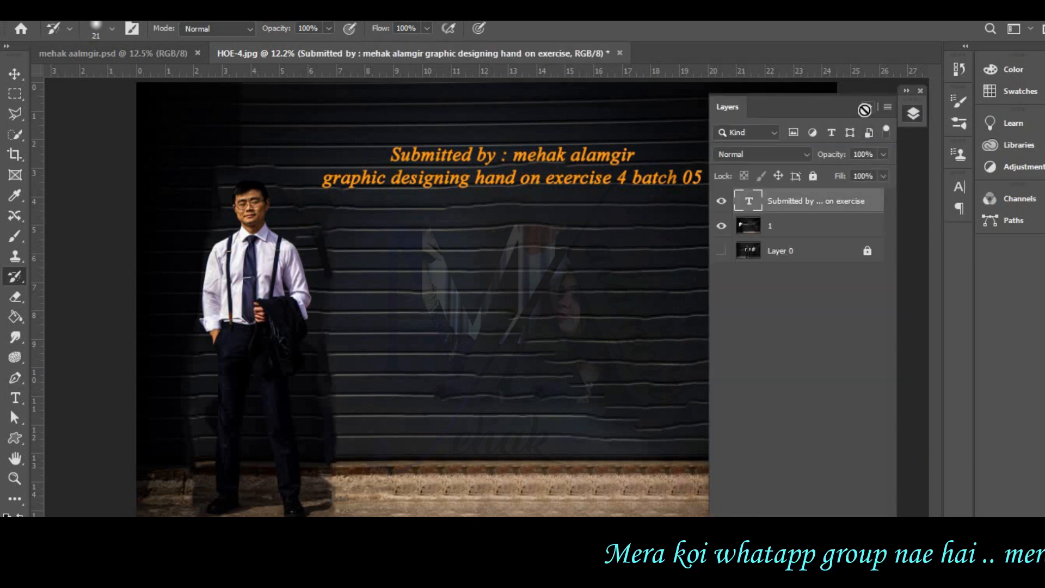
click(43, 125)
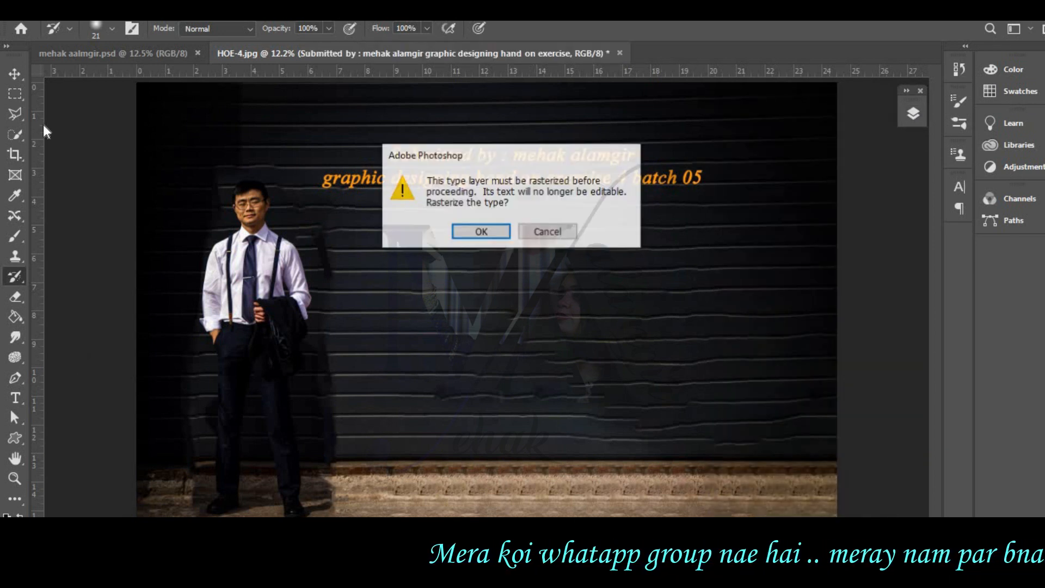
click(546, 232)
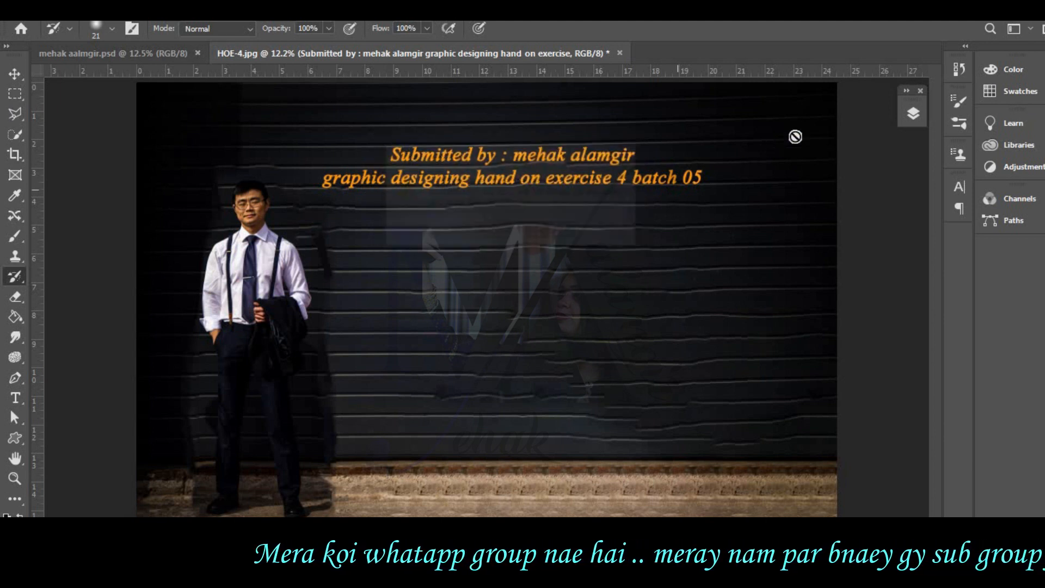
click(910, 113)
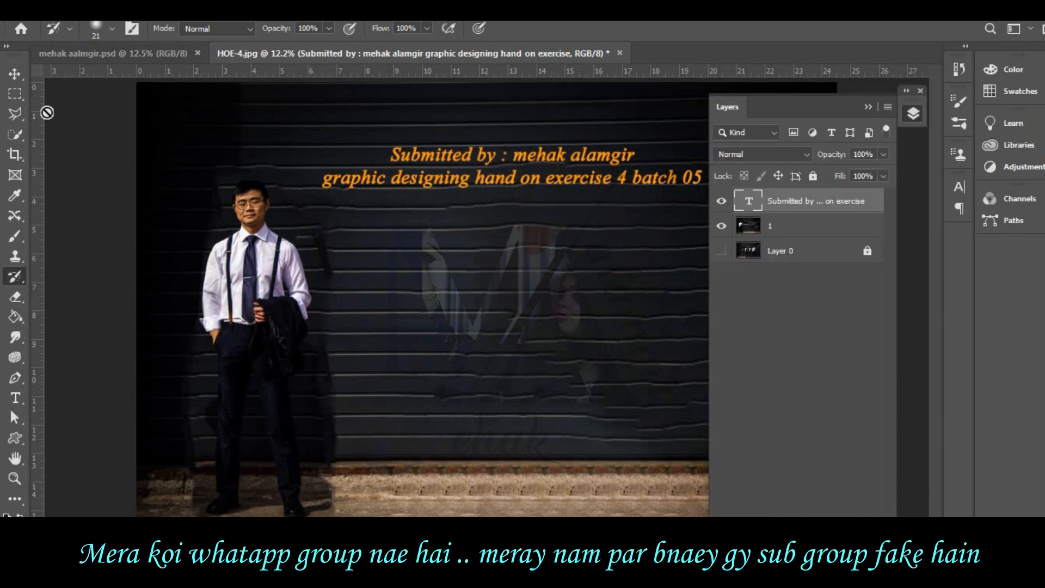
click(15, 73)
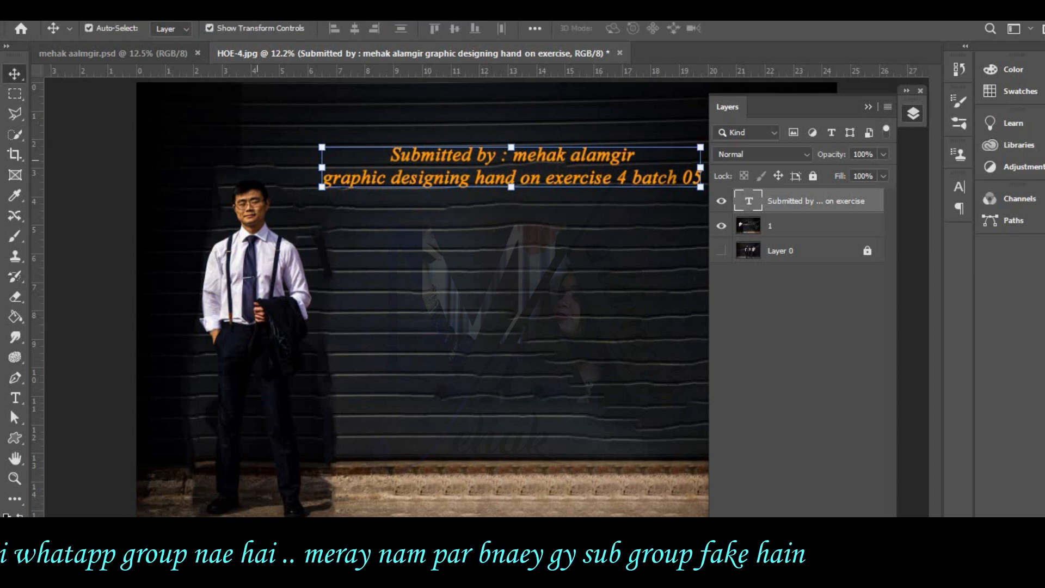
Keep the caption italic and change its colour from orange to lime green (#96ff00).
key(t)
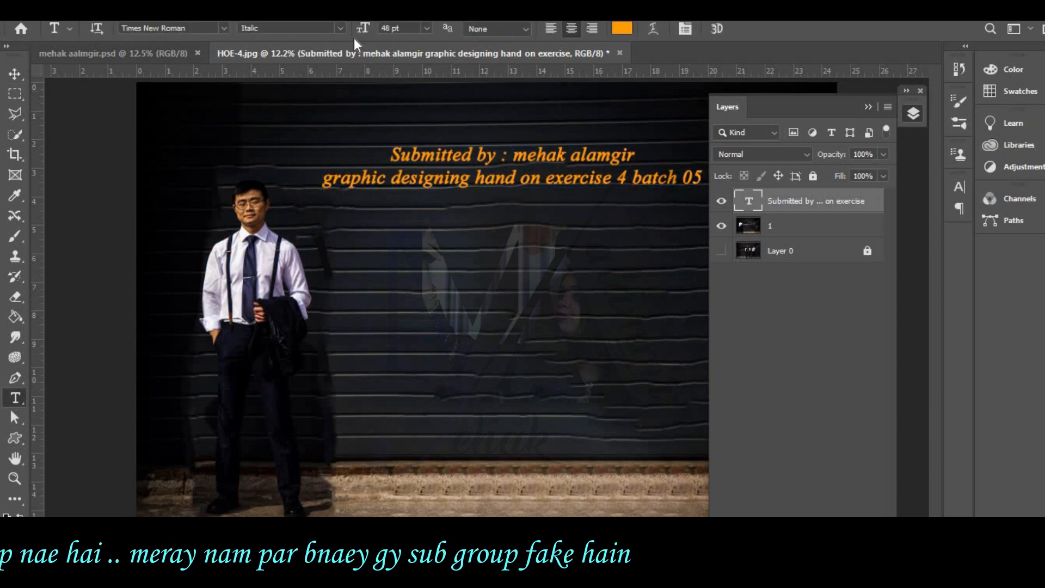
click(341, 28)
click(341, 28)
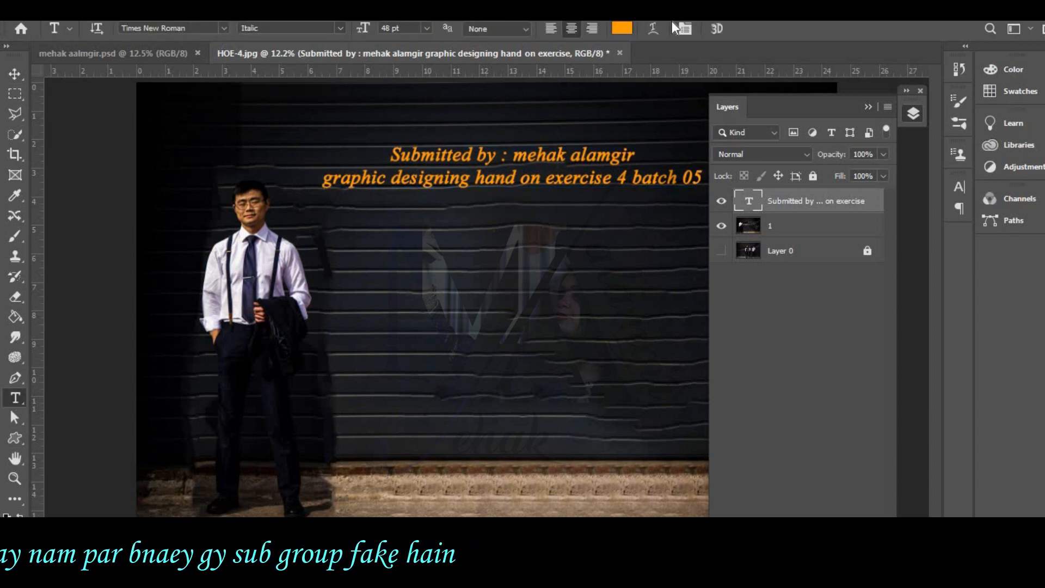
click(621, 28)
mouse_move(827, 279)
mouse_down()
mouse_move(826, 242)
mouse_move(825, 274)
mouse_up()
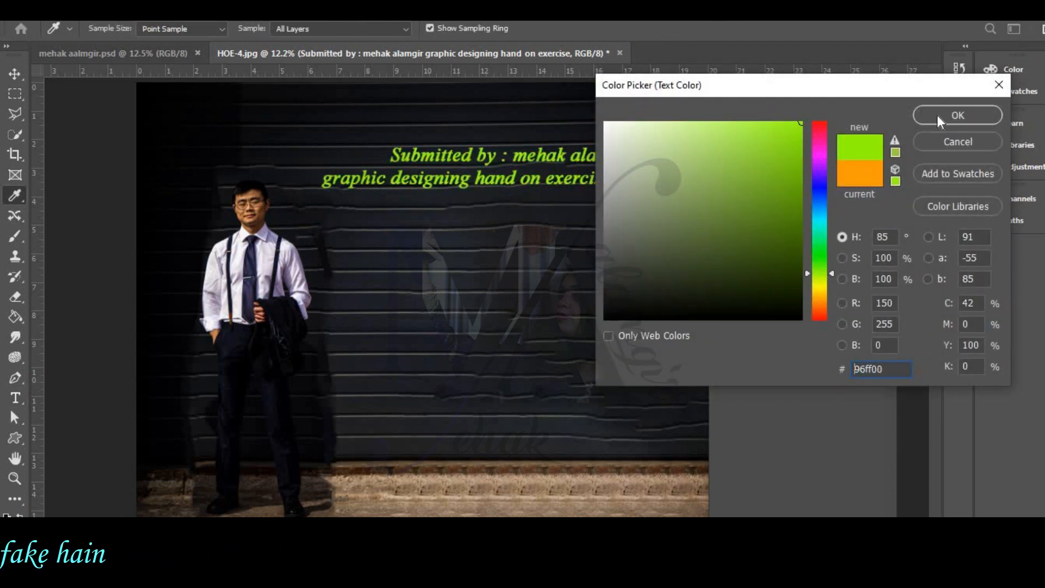
click(937, 116)
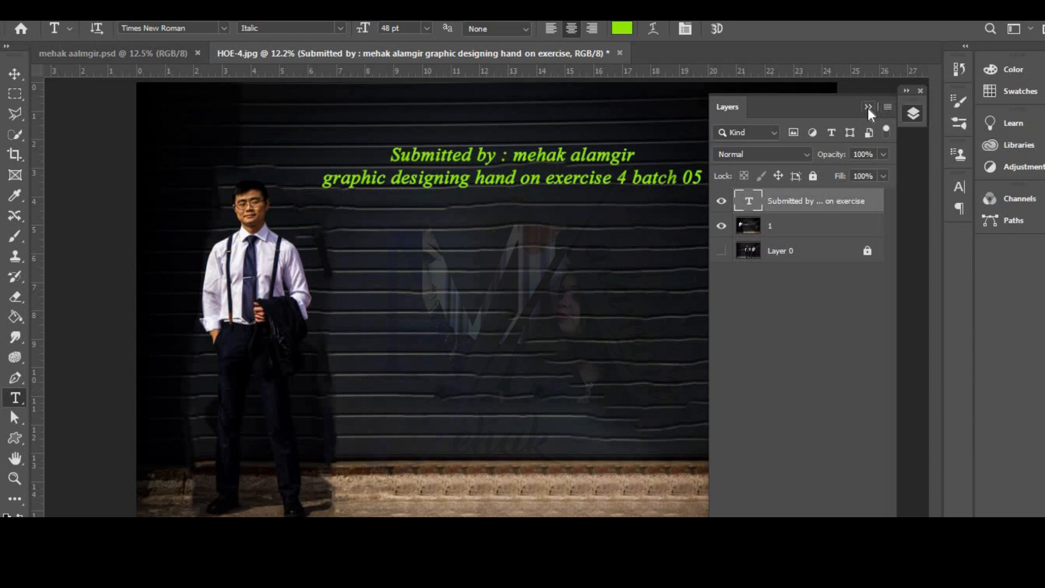
click(868, 108)
Move the green caption up and left, above the man's head.
click(14, 78)
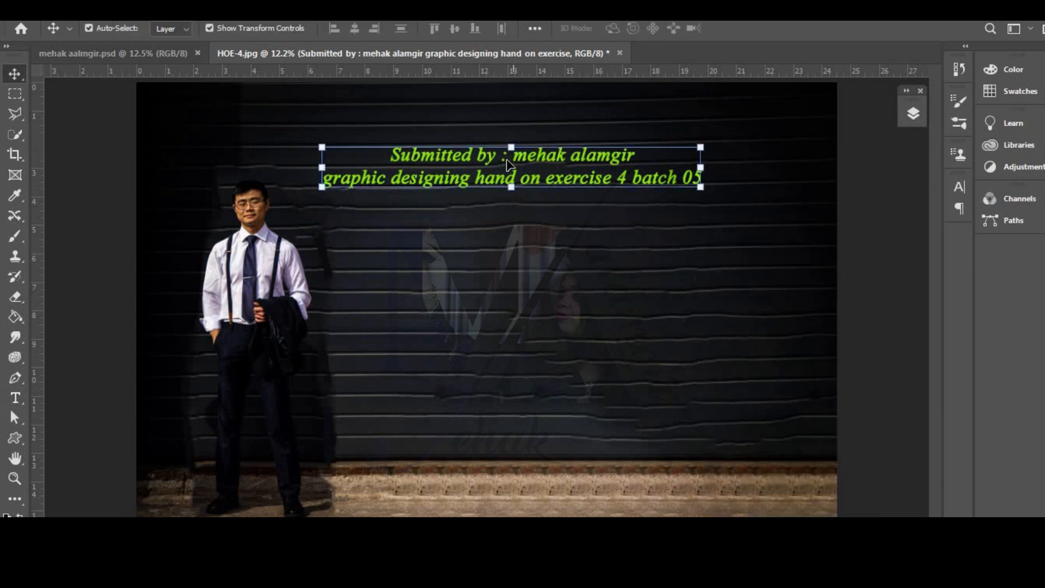
drag(364, 163, 366, 139)
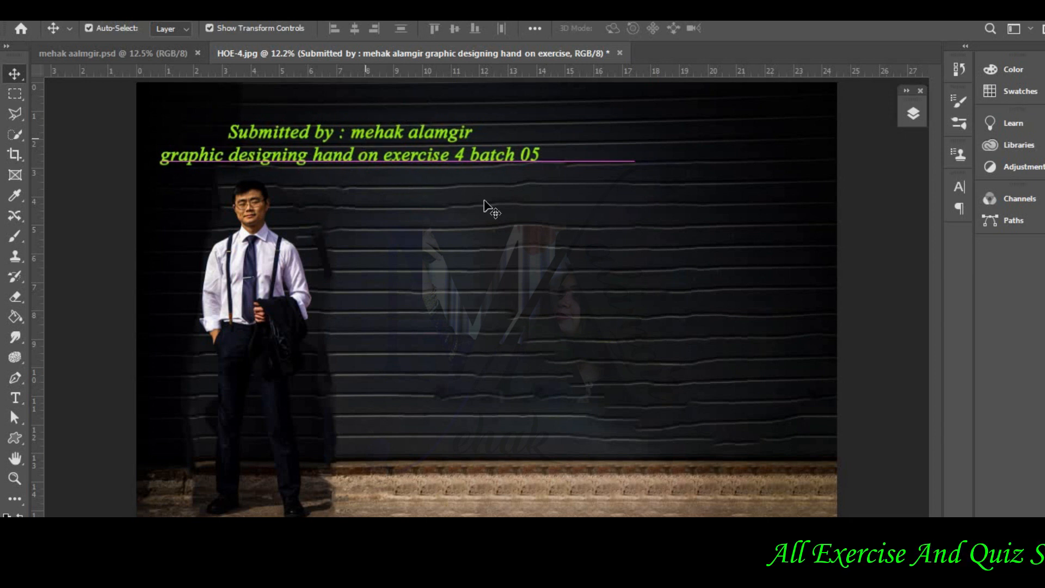
click(698, 205)
click(904, 226)
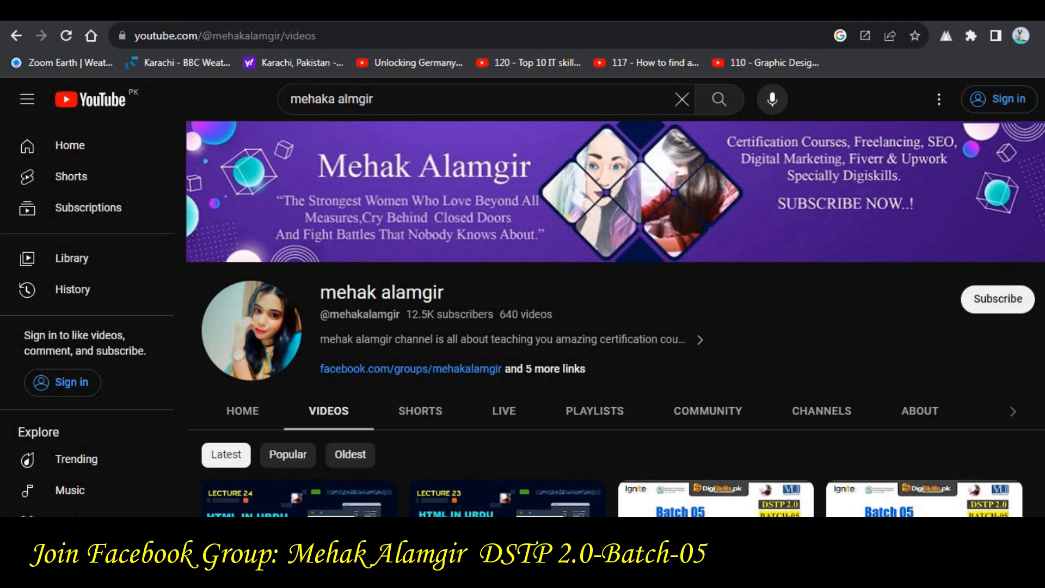
Scroll down to the lower Batch 05 videos, e.g. Ecommerce and Communication and Soft Skills.
scroll(616, 346, down, 2)
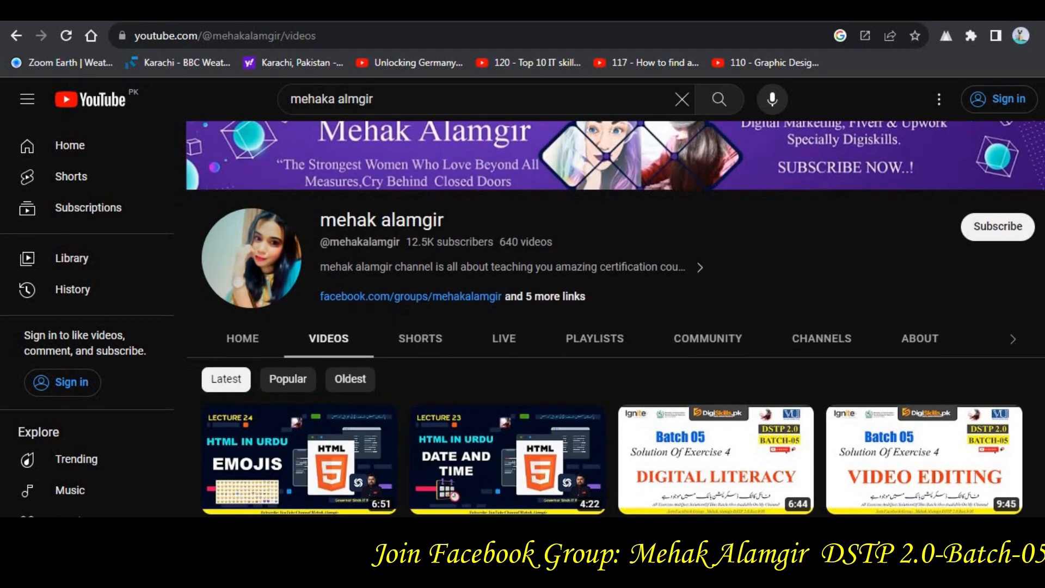
scroll(616, 346, down, 1)
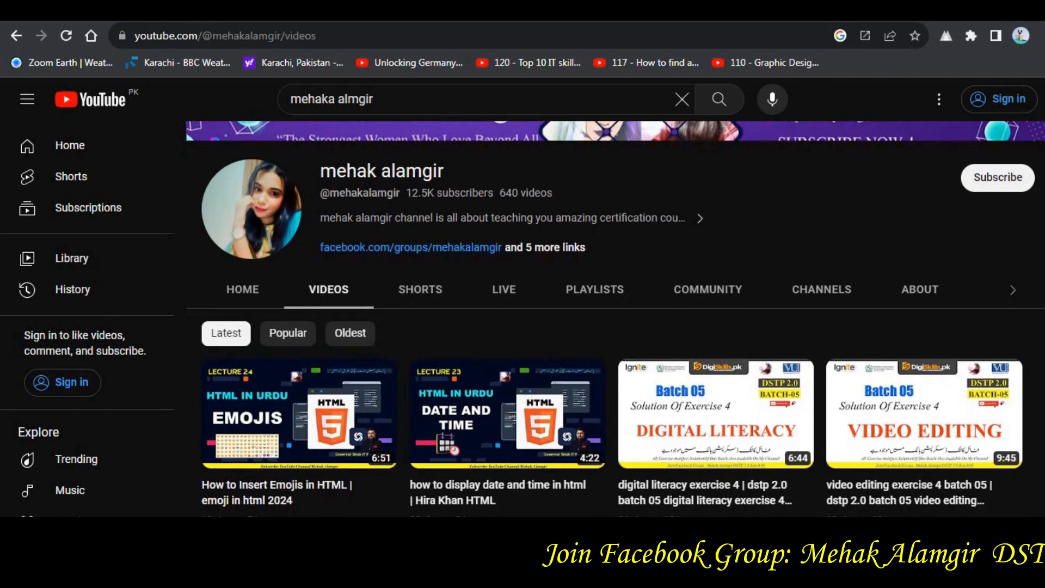
scroll(616, 346, down, 1)
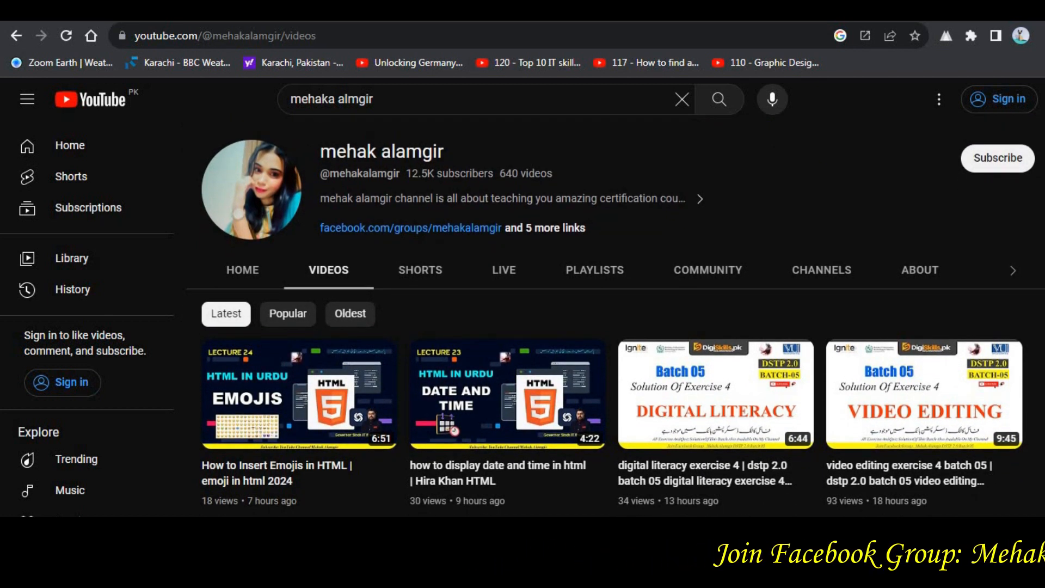
scroll(615, 346, down, 2)
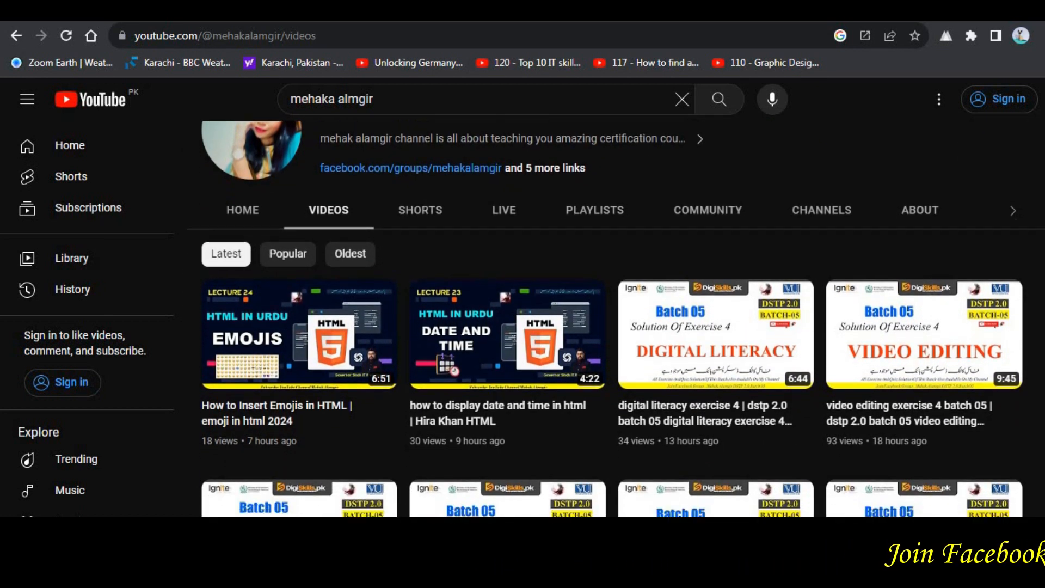
scroll(616, 347, down, 3)
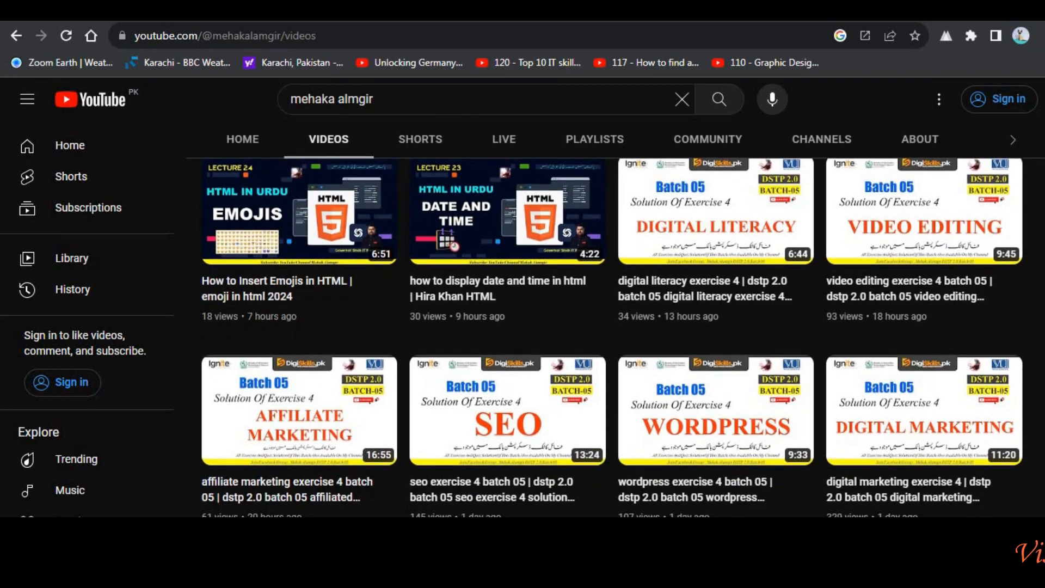
scroll(616, 346, down, 3)
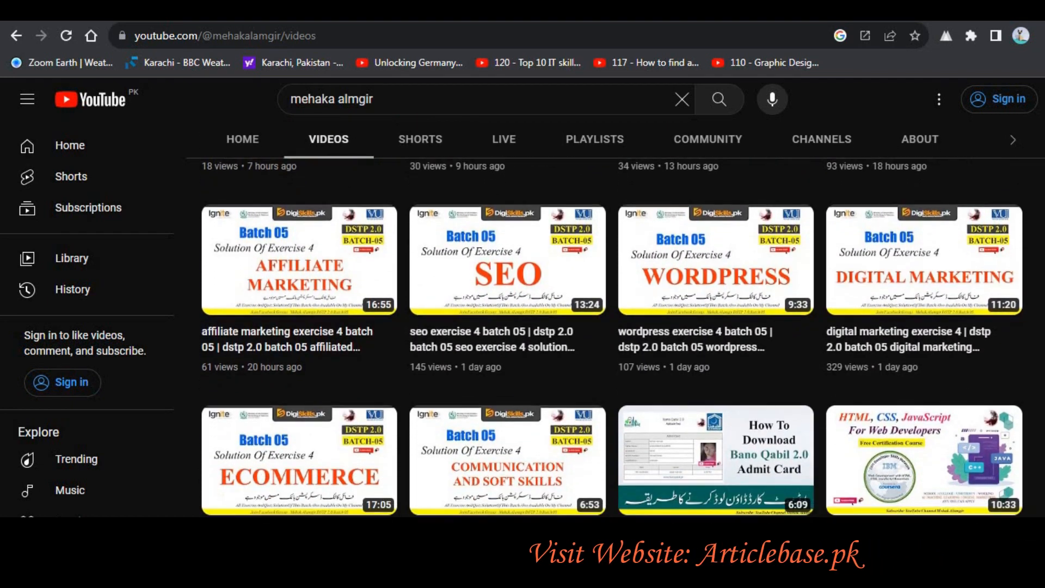
scroll(616, 346, down, 4)
scroll(615, 346, down, 6)
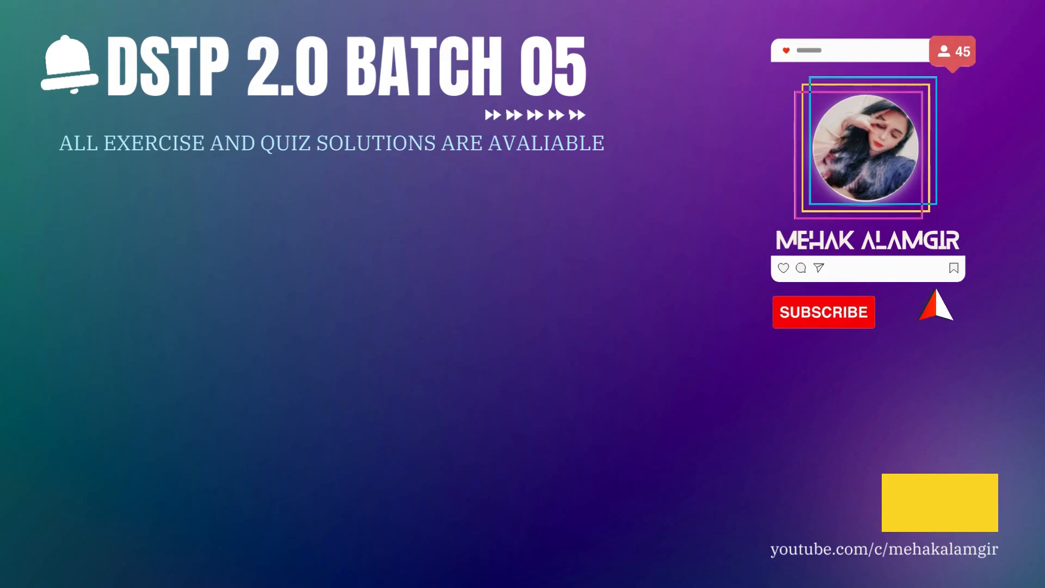